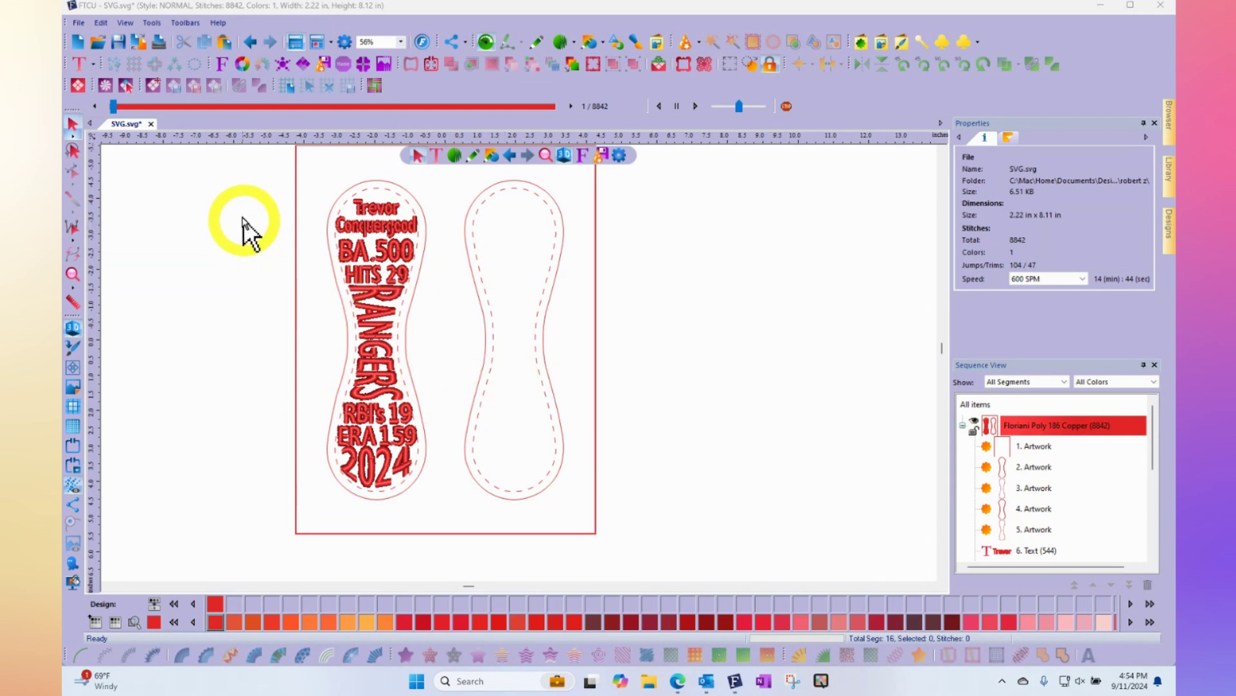
Step: Insert a 0.79-in placeholder MY TEXT lettering object near the top of the blank right outline
{"action": "left_click", "coordinate": [80, 65]}
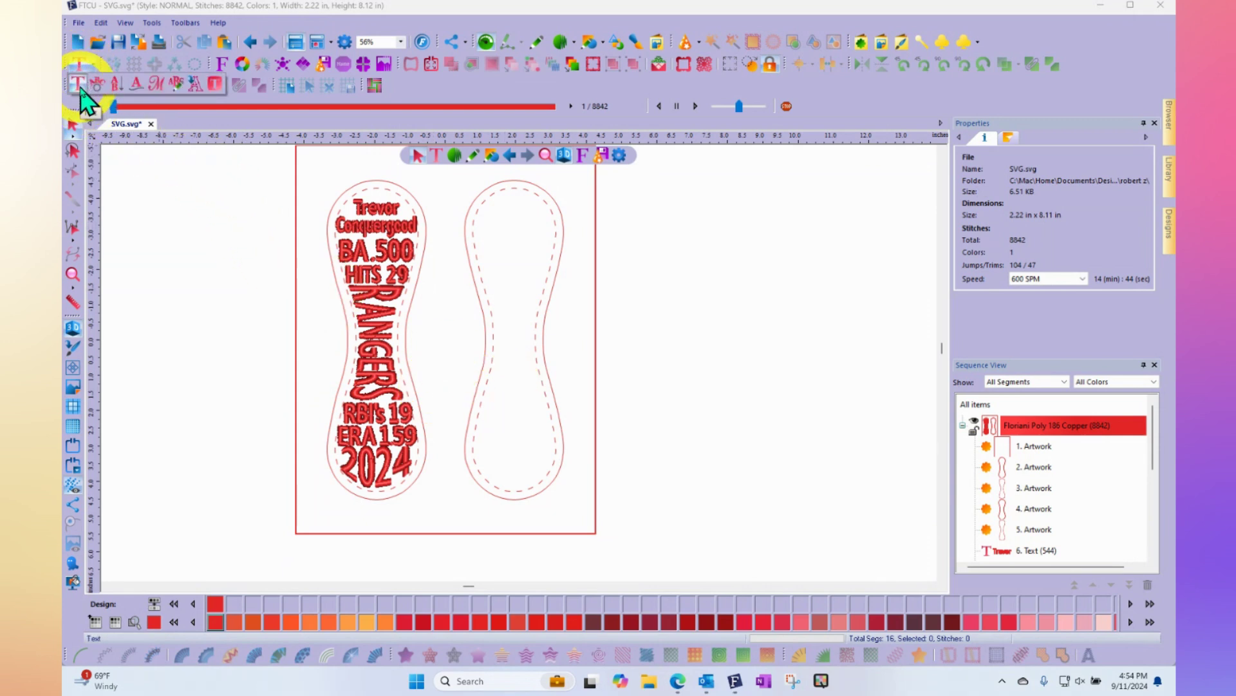
{"action": "left_click", "coordinate": [78, 84]}
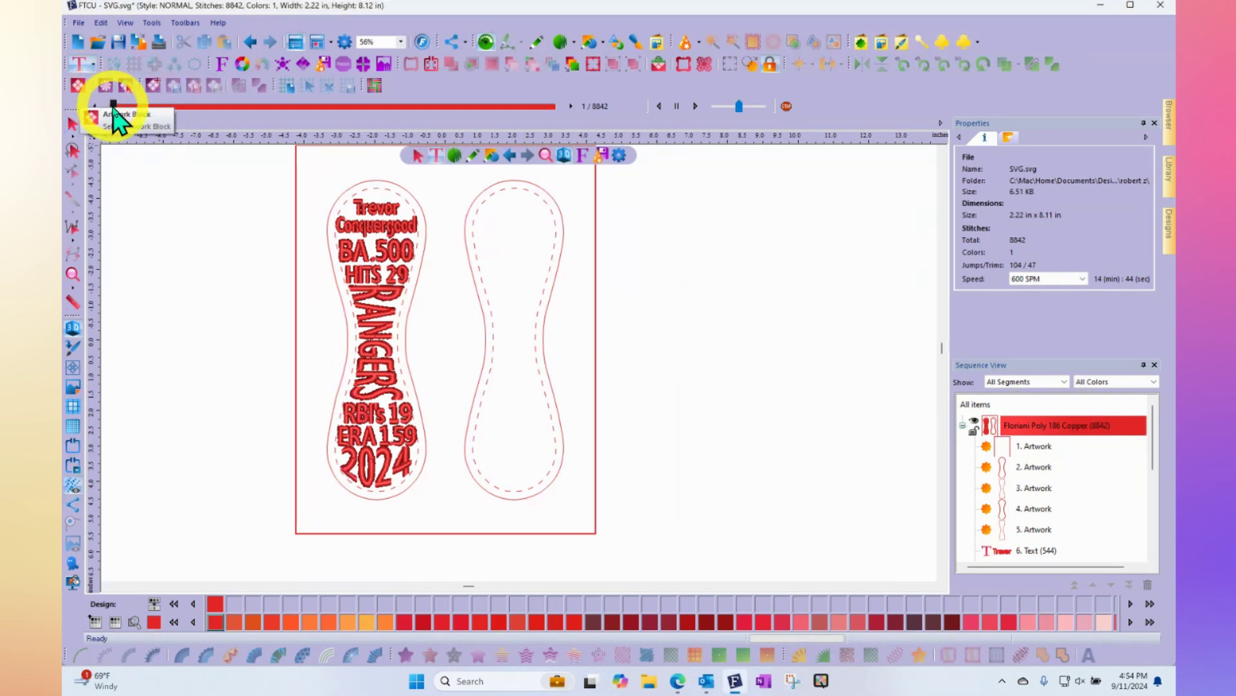
{"action": "left_click", "coordinate": [453, 225]}
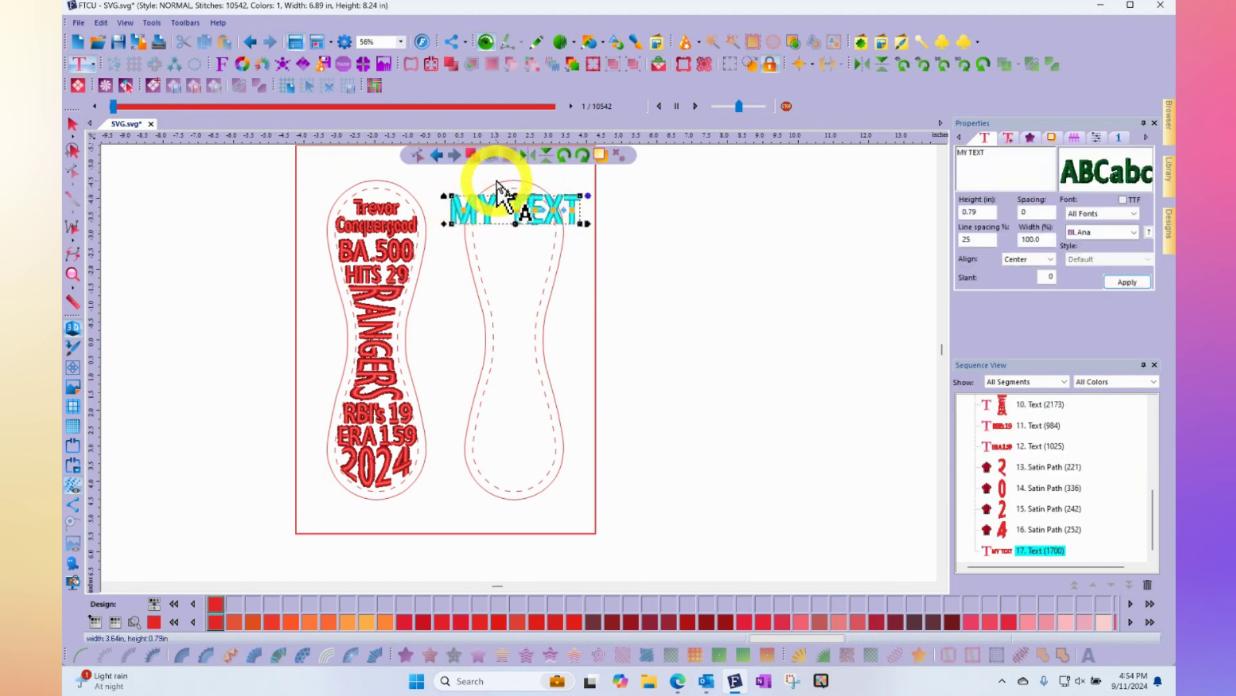
{"action": "scroll", "coordinate": [497, 187], "scroll_direction": "up", "scroll_amount": 2}
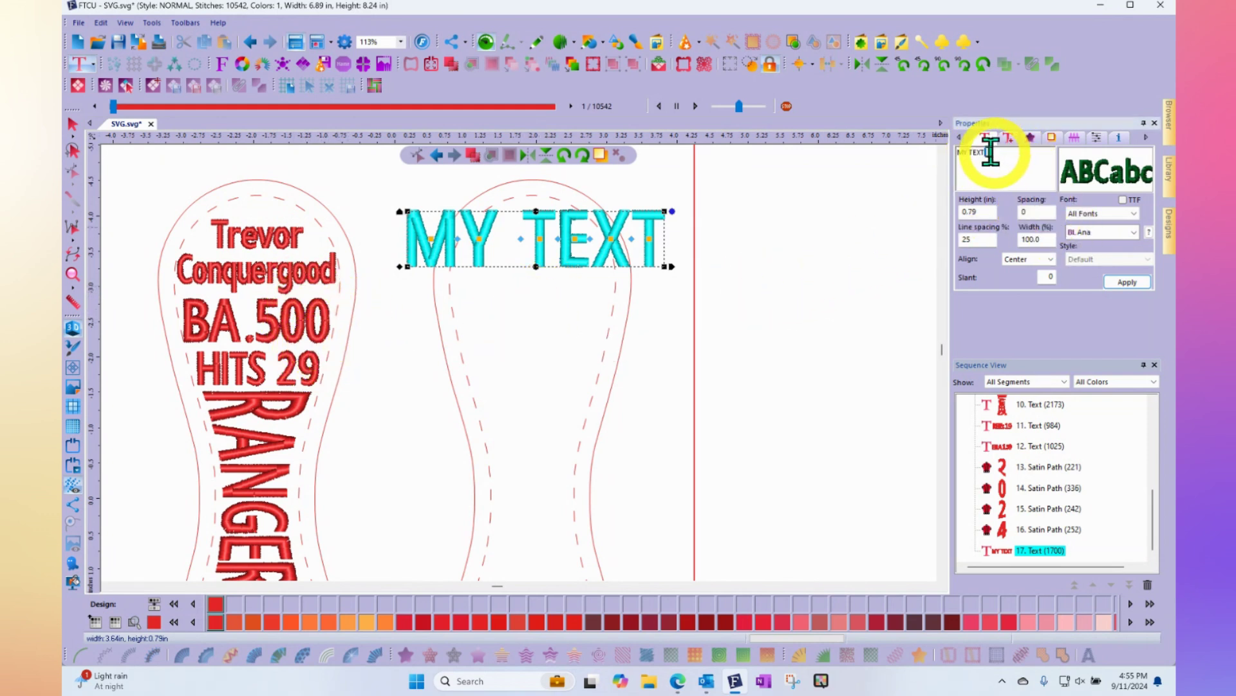
Step: Replace the MY TEXT placeholder with Trevor and set its height to 0.50 in
{"action": "left_click_drag", "start_coordinate": [986, 153], "coordinate": [922, 158]}
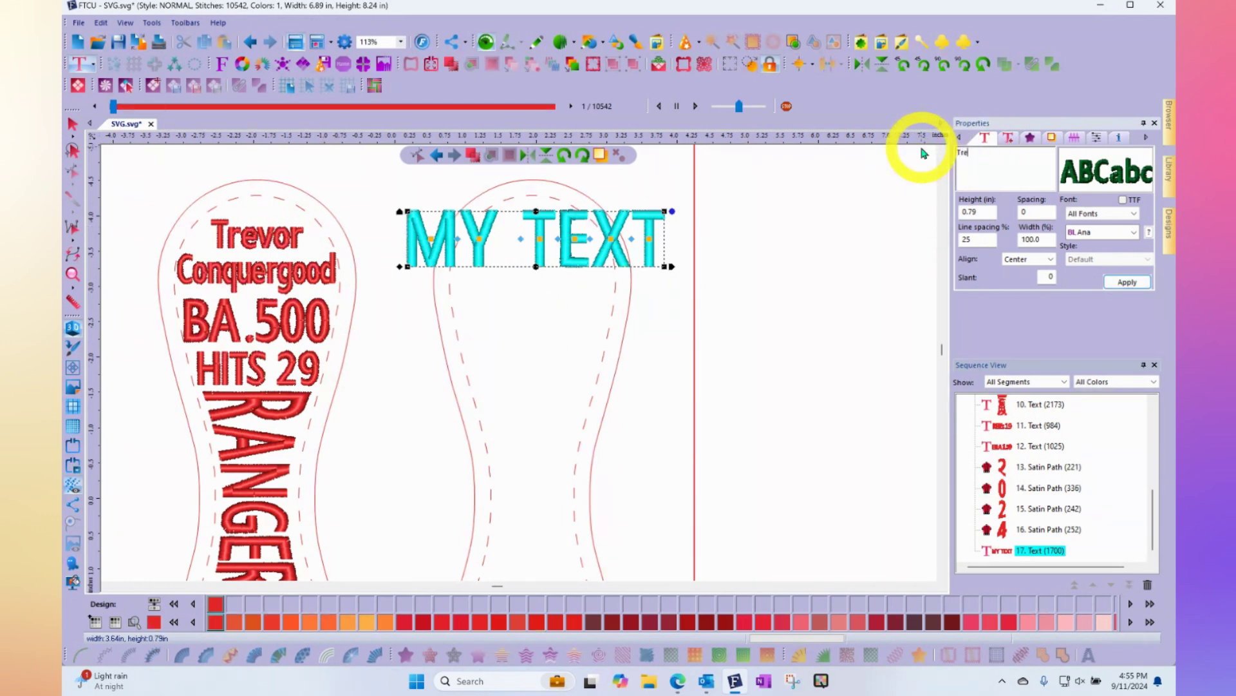
{"action": "left_click", "coordinate": [1126, 282]}
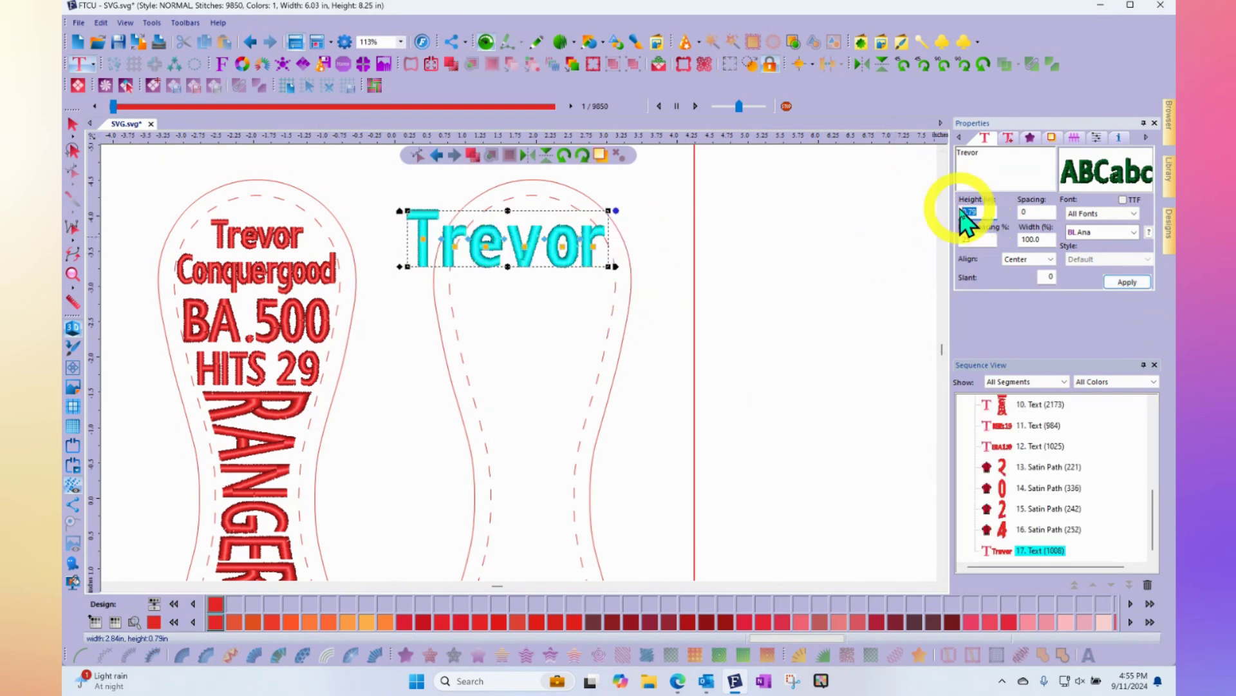
{"action": "left_click", "coordinate": [1127, 280]}
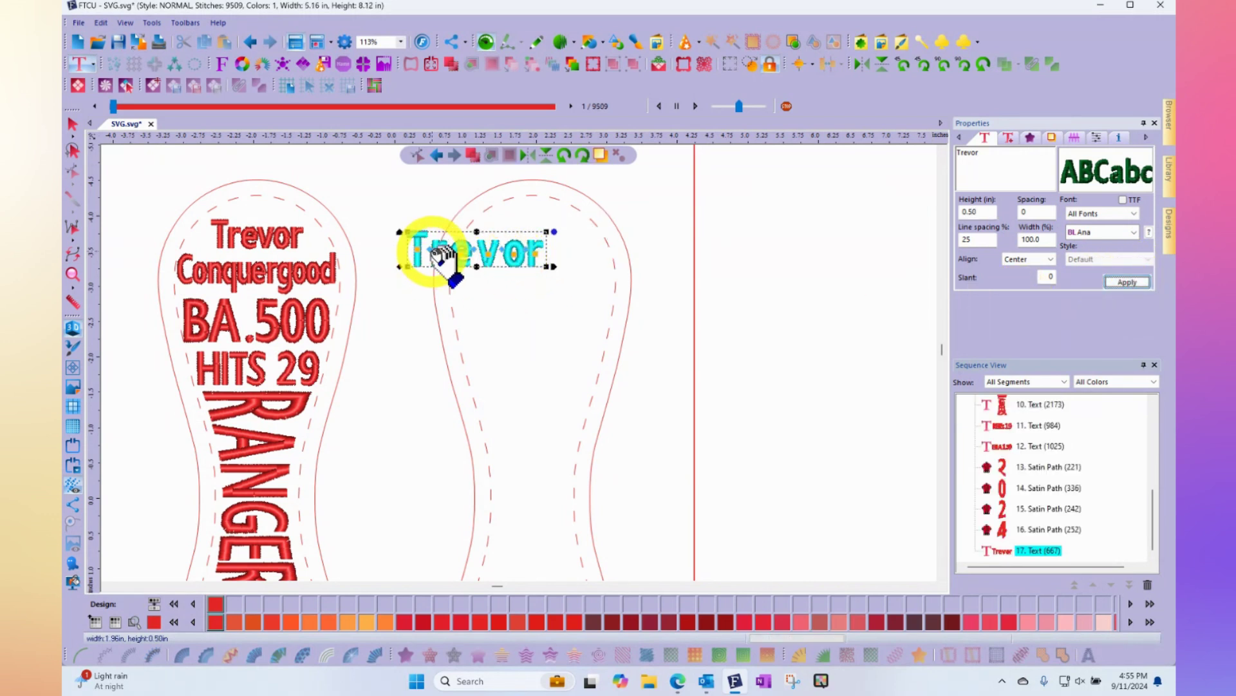
{"action": "scroll", "coordinate": [443, 257], "scroll_direction": "up", "scroll_amount": 2}
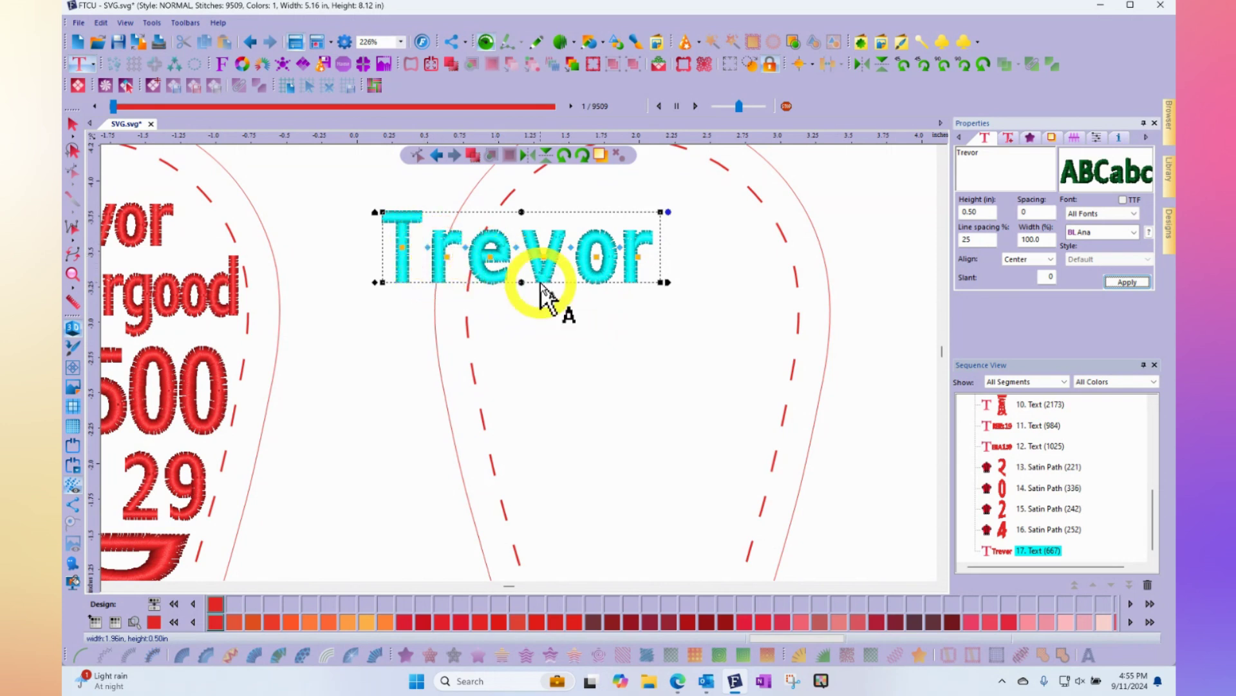
Step: Move Trevor into the right panel and pull its letters closer, narrowing it to 1.84 in
{"action": "left_click_drag", "start_coordinate": [550, 269], "coordinate": [561, 294]}
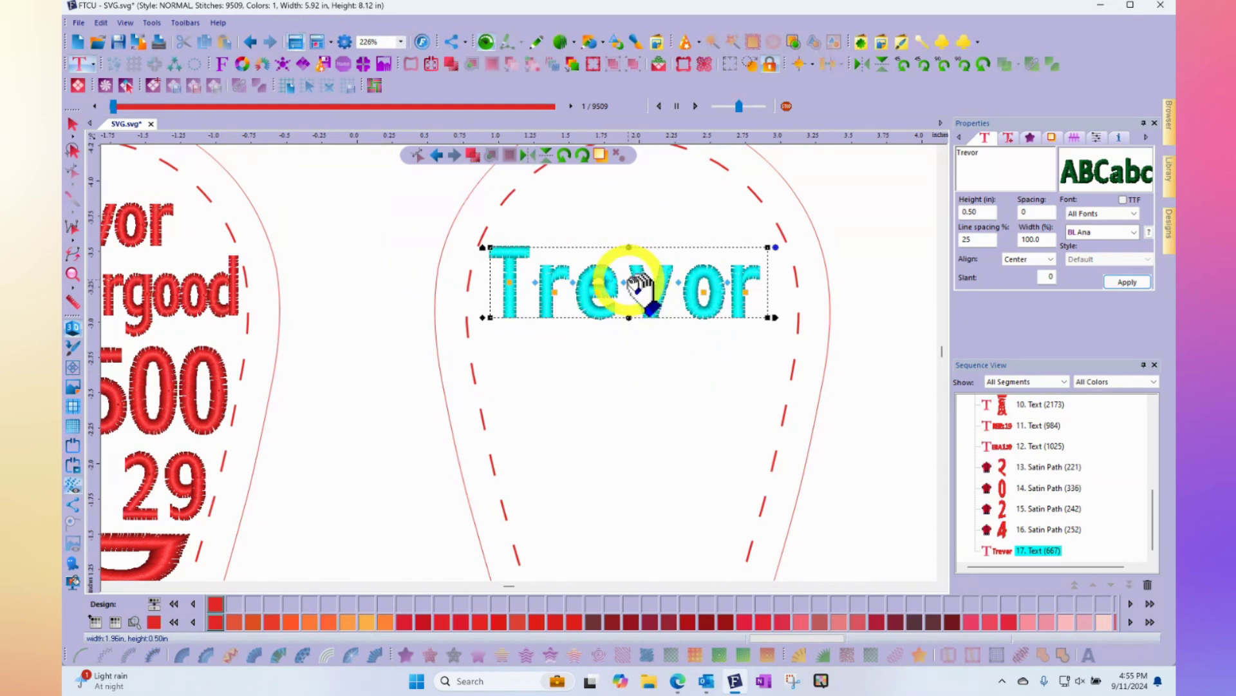
{"action": "left_click_drag", "start_coordinate": [624, 283], "coordinate": [620, 285]}
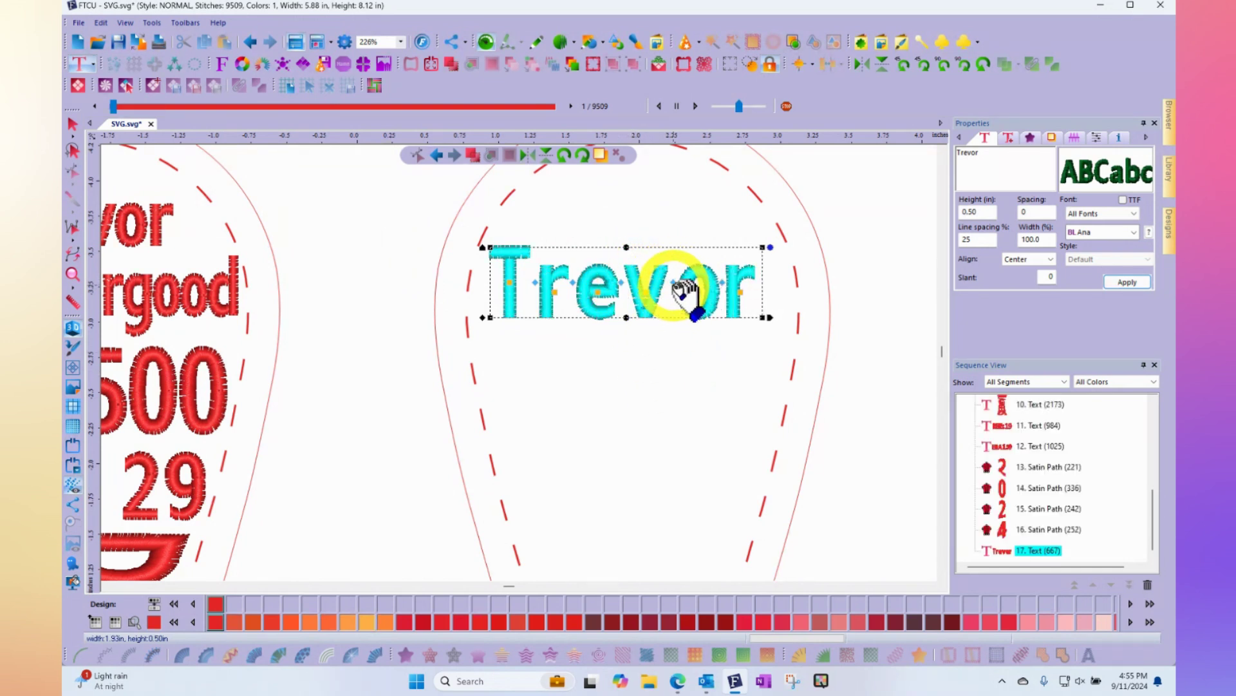
{"action": "left_click_drag", "start_coordinate": [670, 277], "coordinate": [663, 284]}
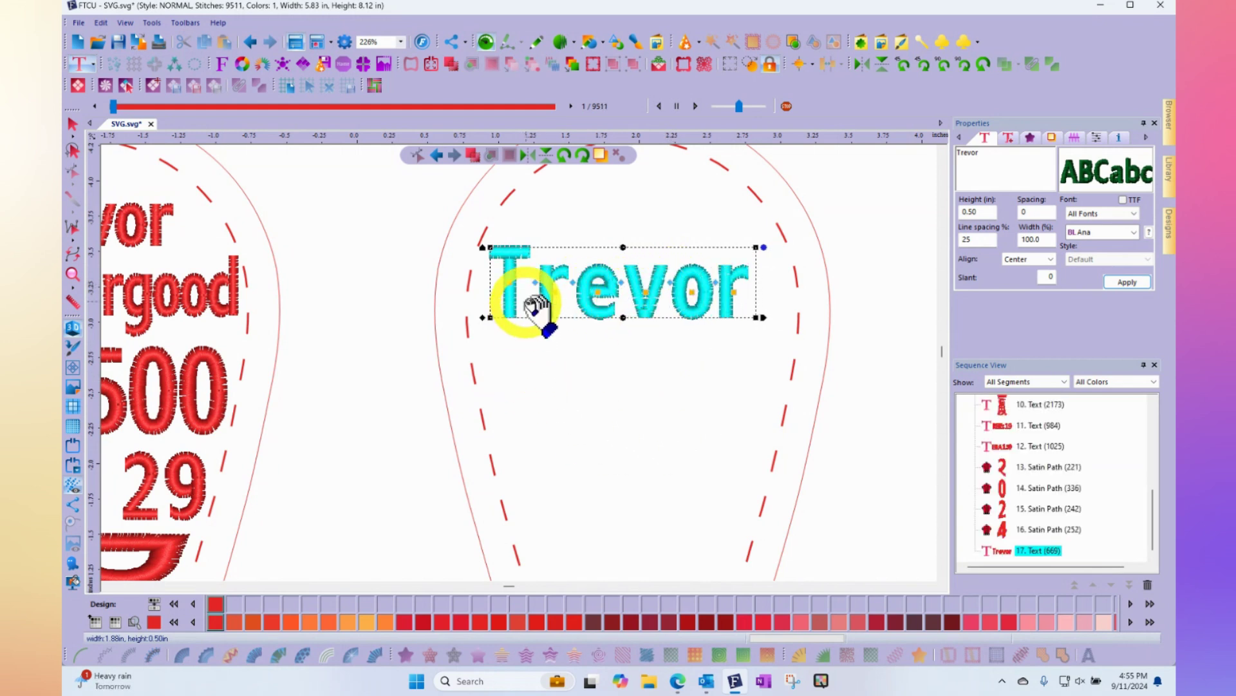
{"action": "left_click_drag", "start_coordinate": [533, 281], "coordinate": [514, 276]}
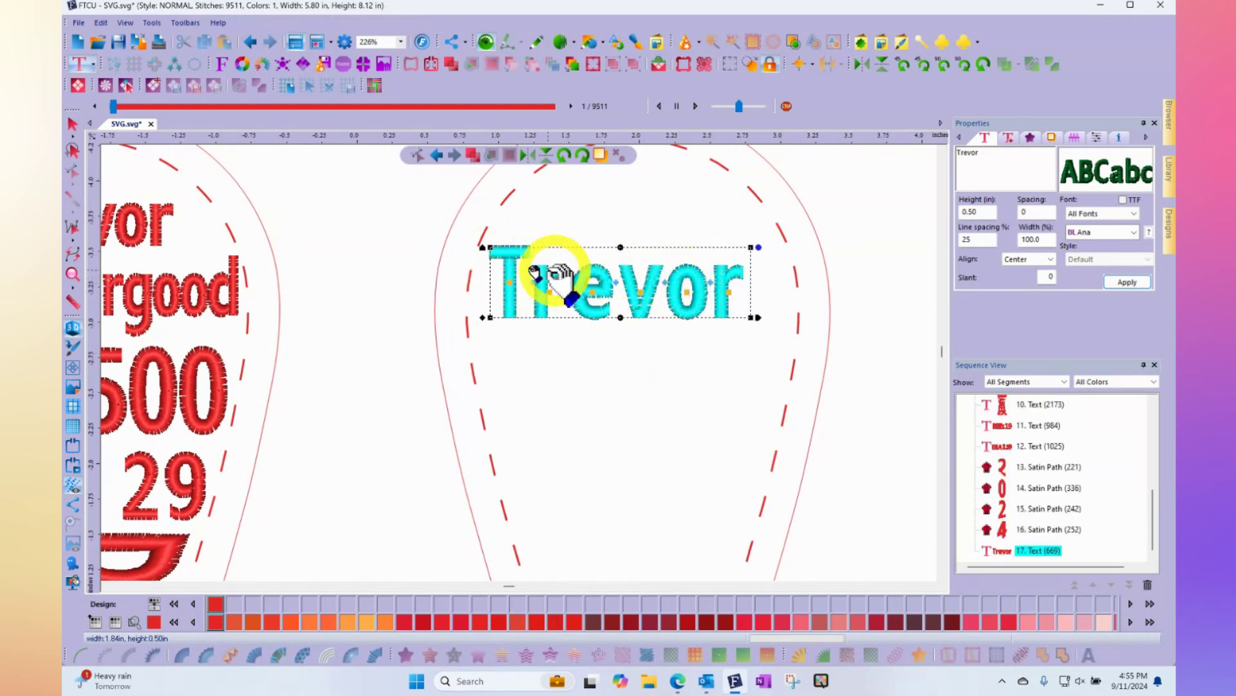
Step: Deselect Trevor, zoom out, and drag two vertical guides out from the left ruler
{"action": "left_click", "coordinate": [73, 124]}
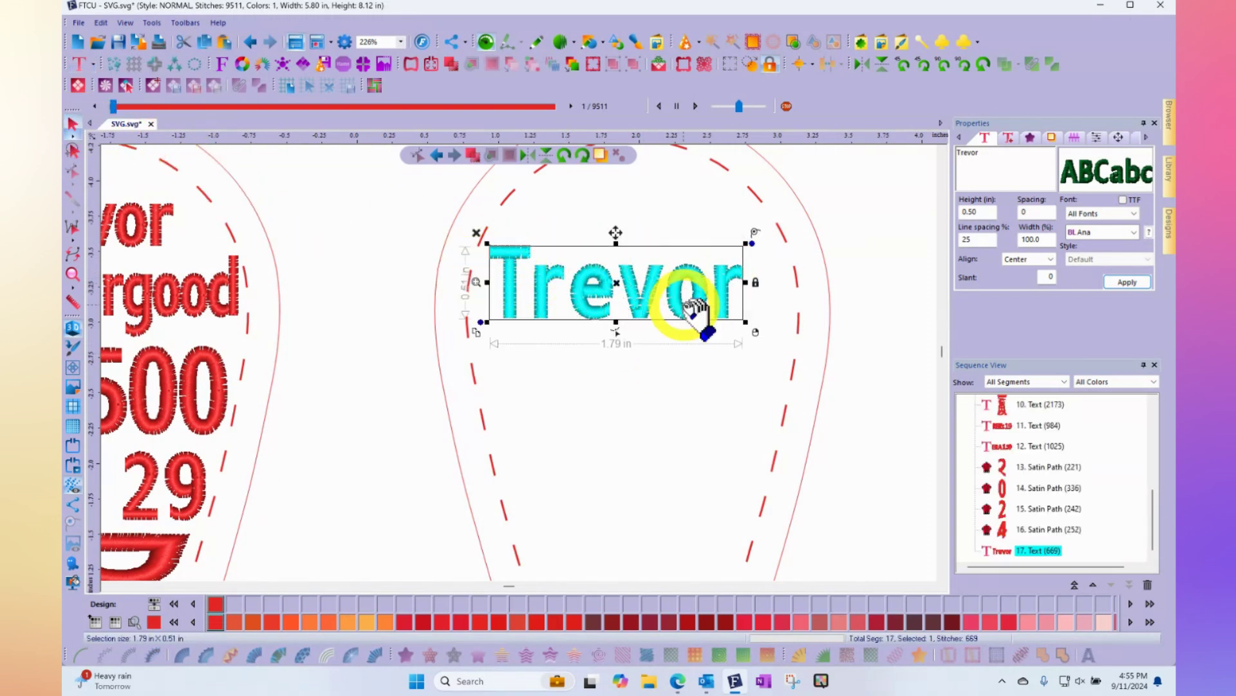
{"action": "scroll", "coordinate": [660, 328], "scroll_direction": "down", "scroll_amount": 1}
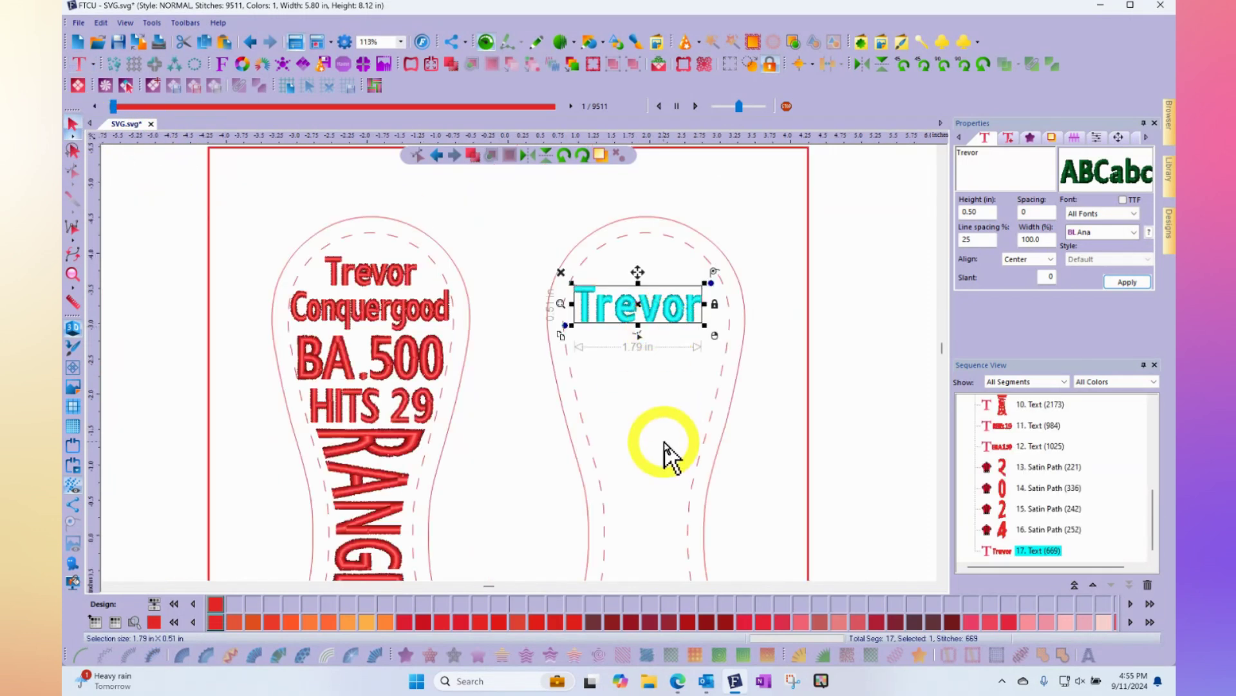
{"action": "scroll", "coordinate": [942, 574], "scroll_direction": "down", "scroll_amount": 1}
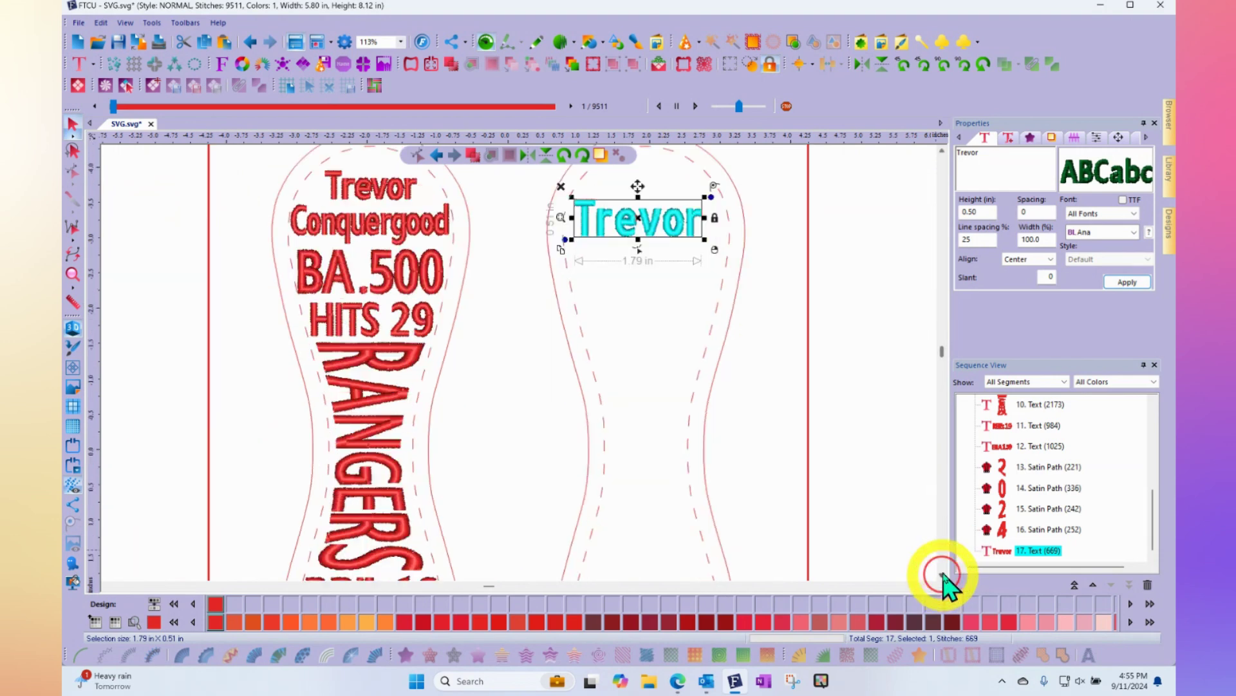
{"action": "scroll", "coordinate": [730, 391], "scroll_direction": "down", "scroll_amount": 1}
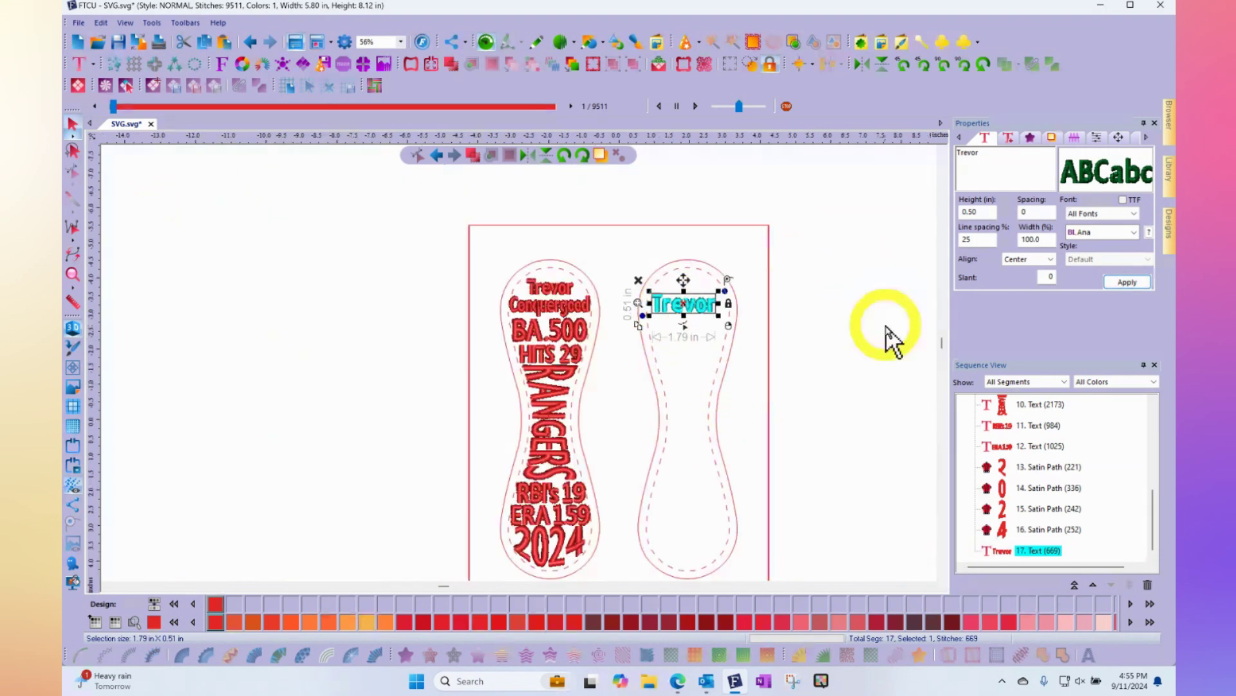
{"action": "left_click", "coordinate": [812, 306]}
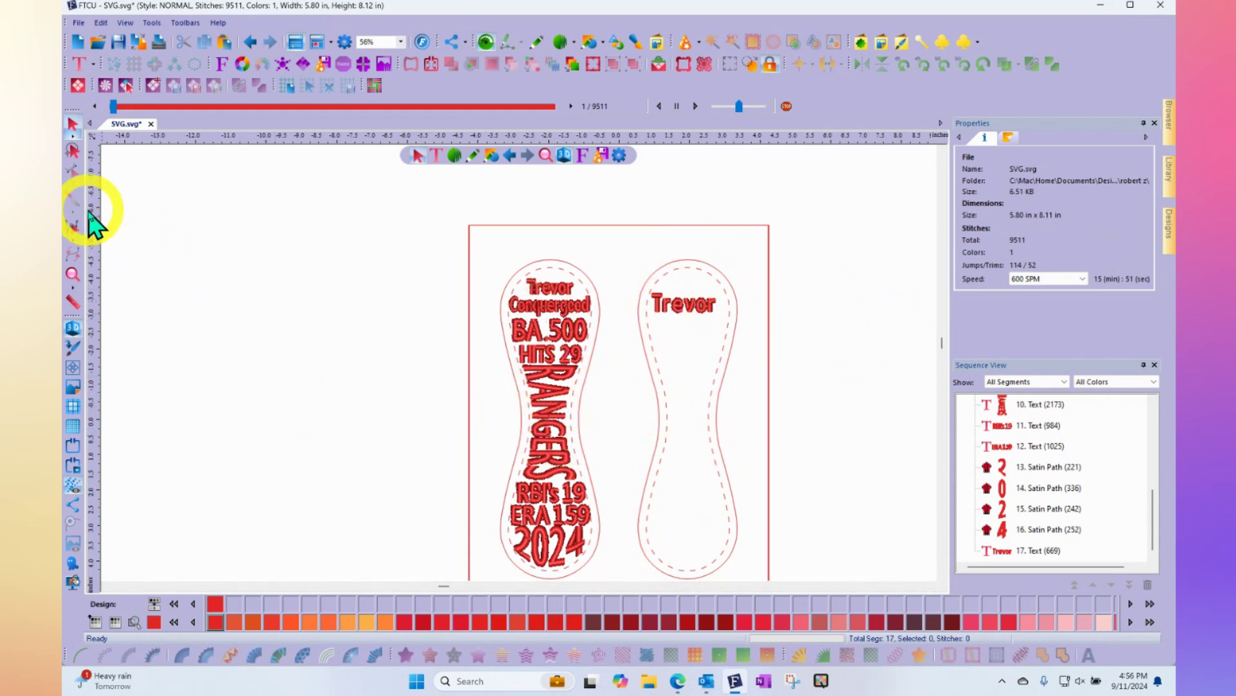
{"action": "left_click_drag", "start_coordinate": [98, 213], "coordinate": [327, 300]}
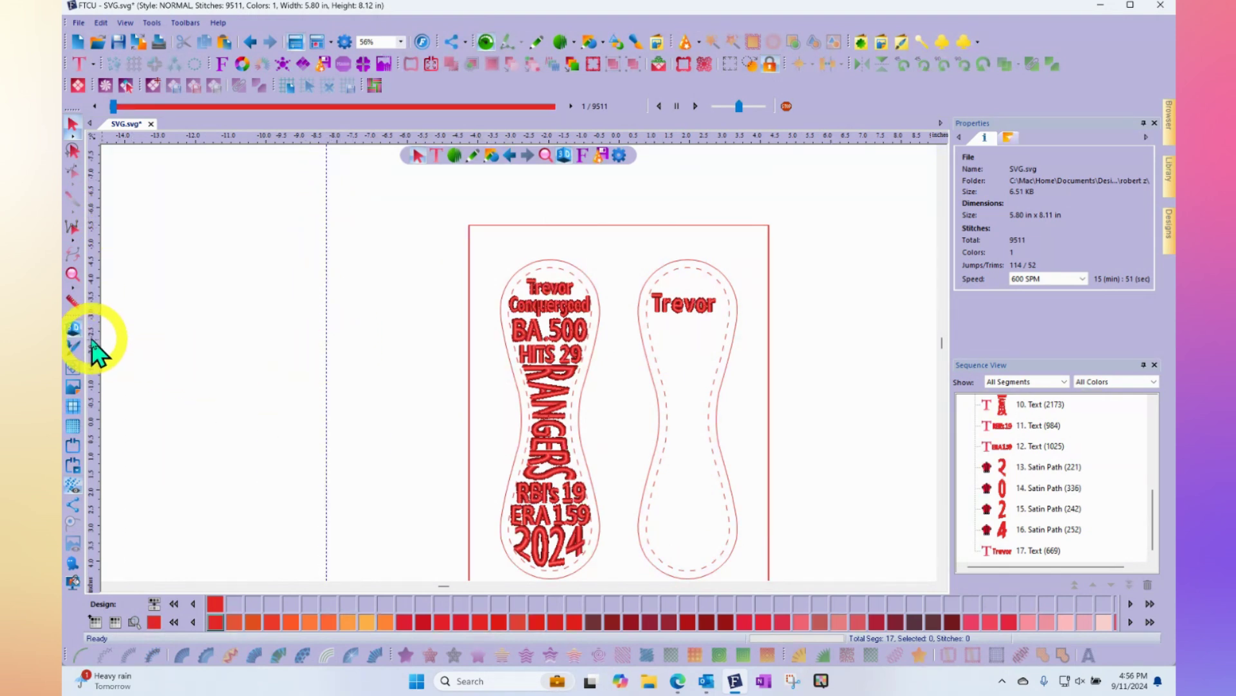
{"action": "left_click_drag", "start_coordinate": [96, 345], "coordinate": [283, 473]}
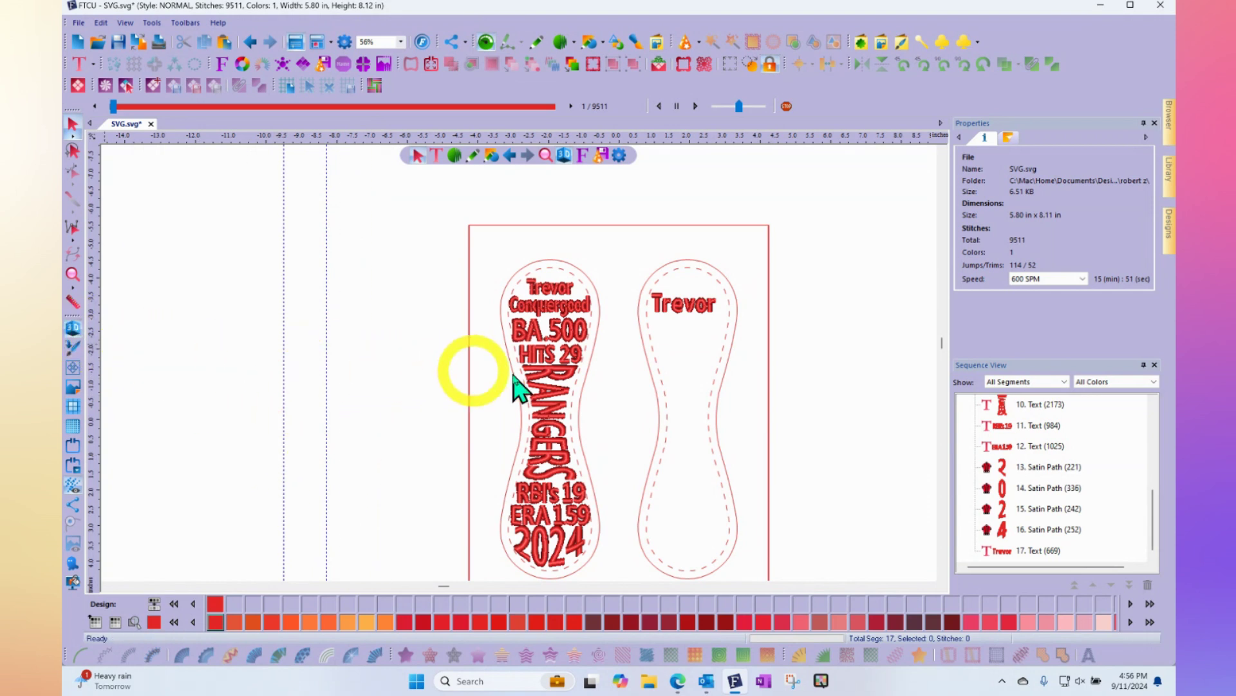
Step: Position a vertical guide at the centre of the right outline, beneath Trevor
{"action": "left_click_drag", "start_coordinate": [515, 384], "coordinate": [670, 404]}
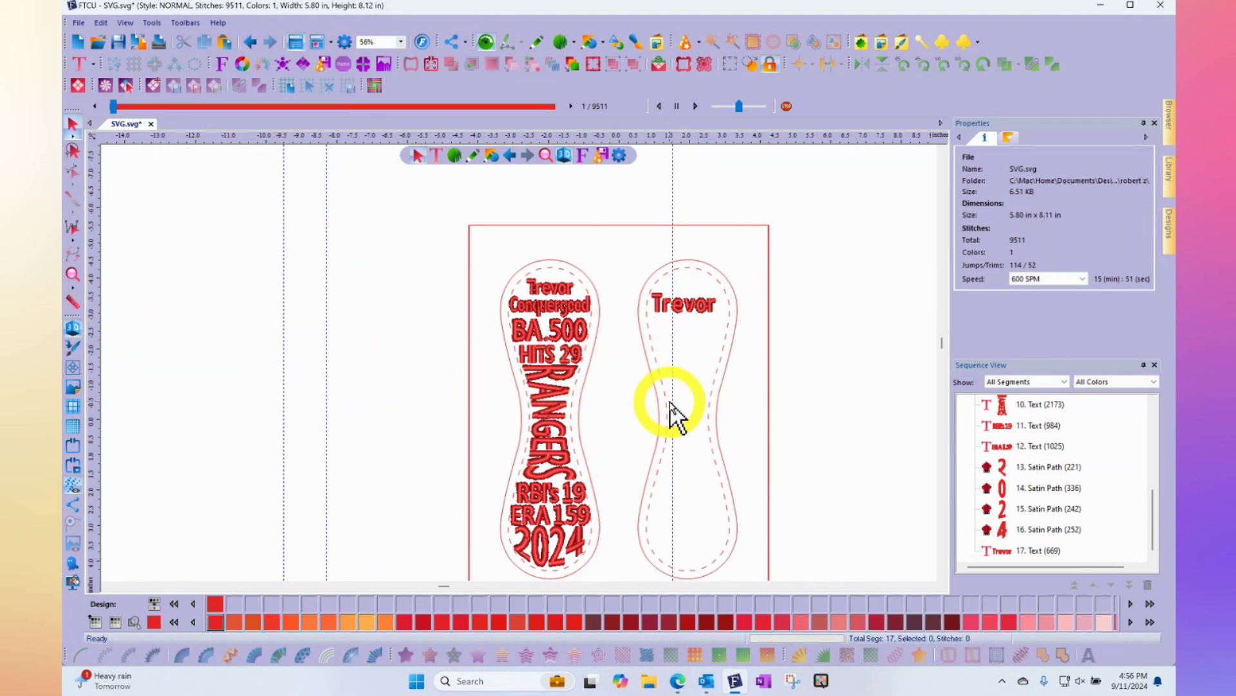
{"action": "left_click", "coordinate": [703, 264]}
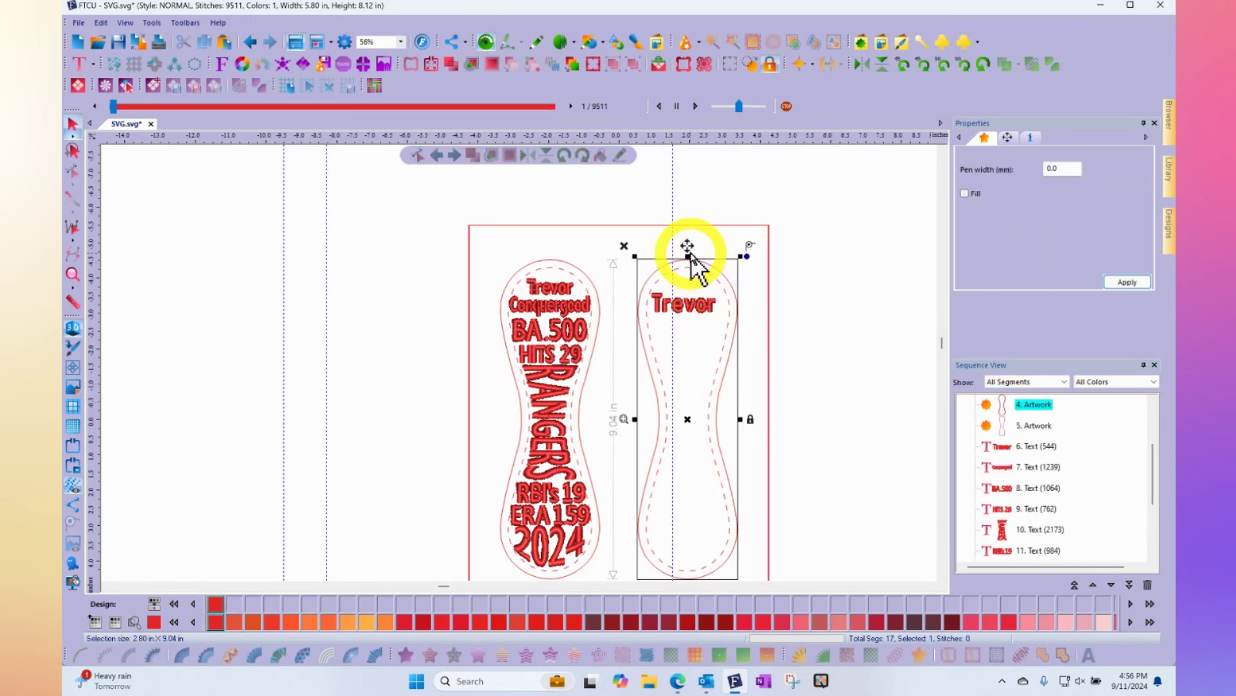
{"action": "left_click", "coordinate": [942, 575]}
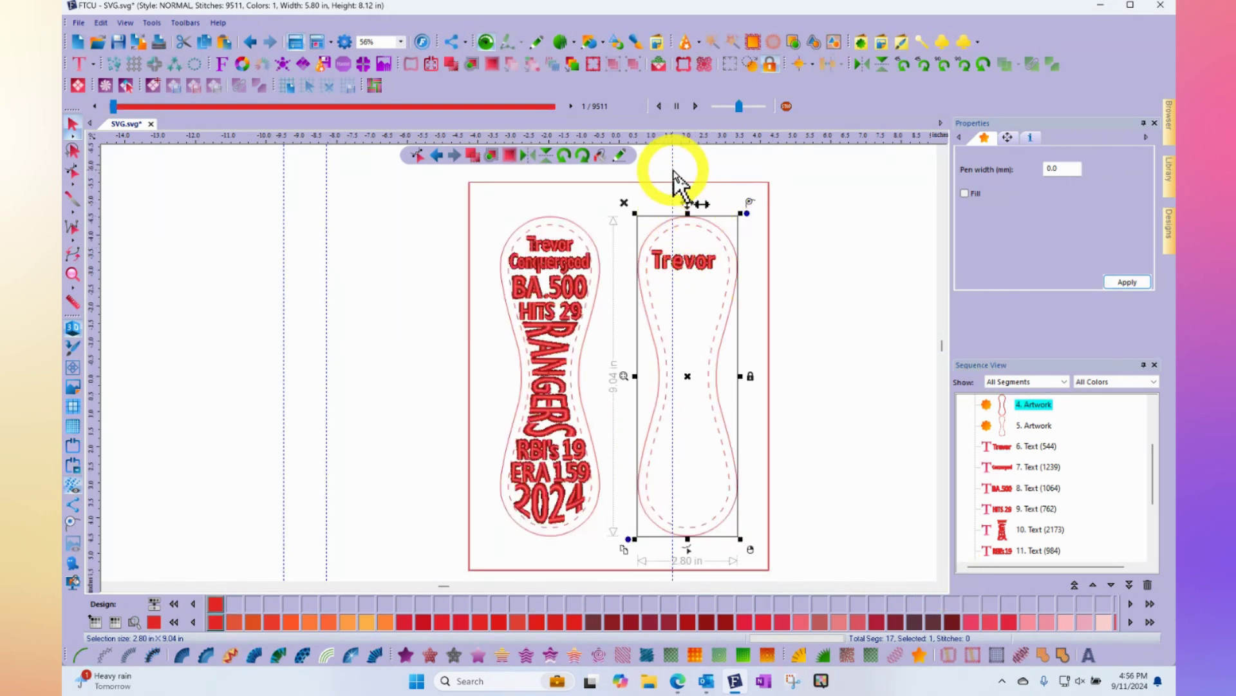
{"action": "left_click_drag", "start_coordinate": [673, 173], "coordinate": [688, 172]}
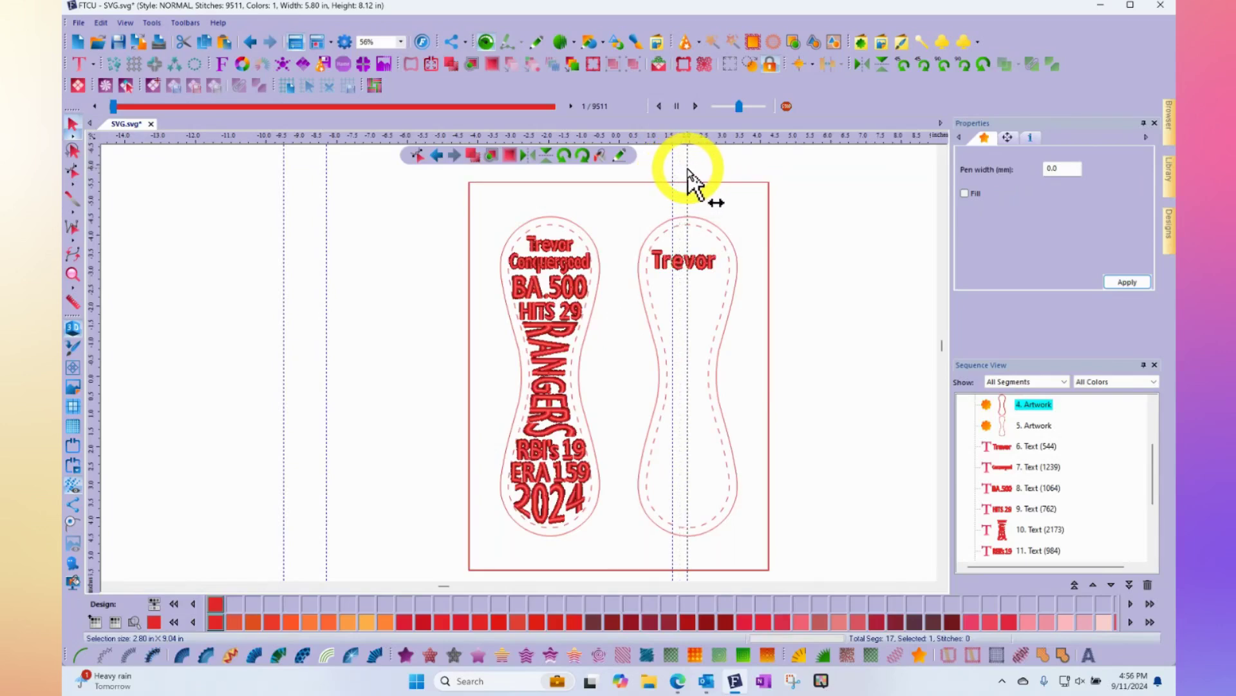
{"action": "left_click", "coordinate": [723, 233]}
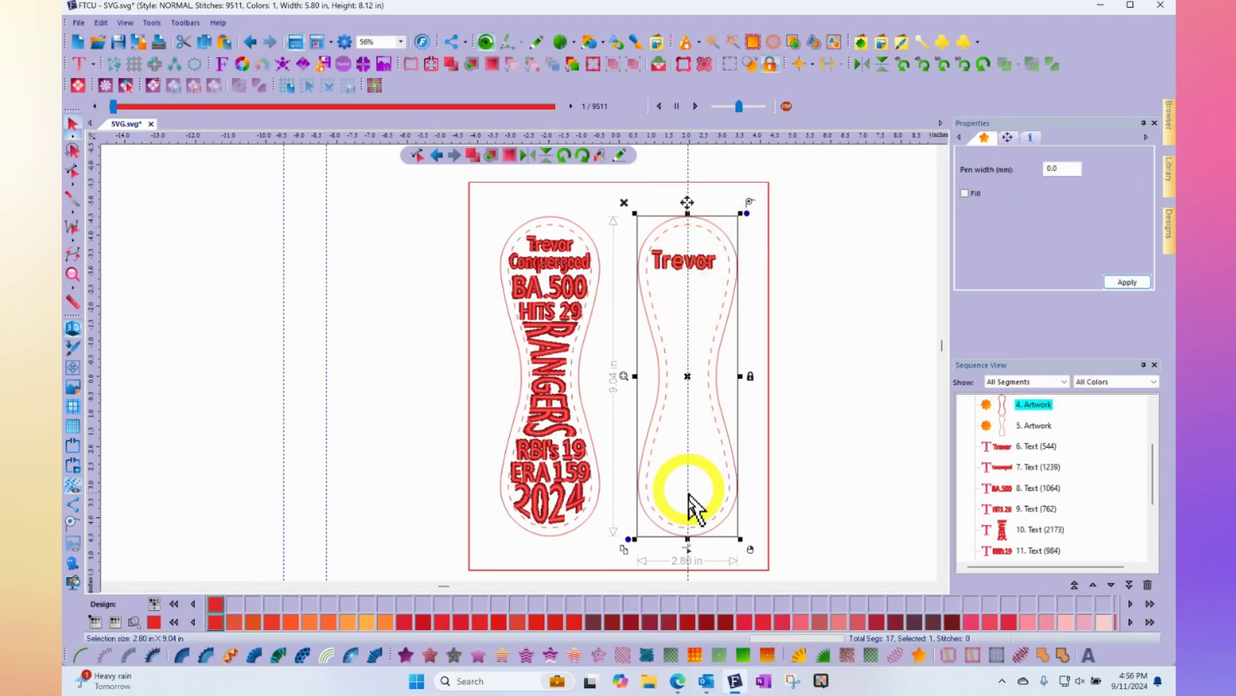
{"action": "left_click", "coordinate": [800, 311]}
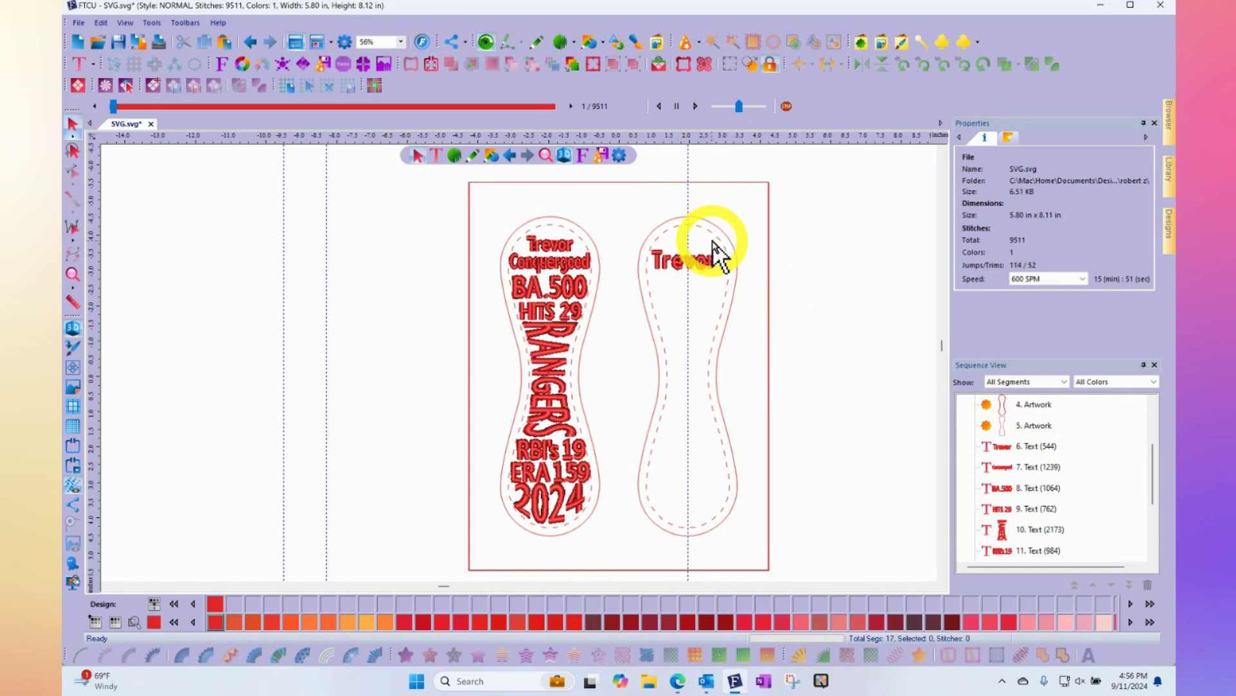
Step: Move Trevor up under the curved top of the right outline, keeping it centred on the guide
{"action": "scroll", "coordinate": [706, 248], "scroll_direction": "up", "scroll_amount": 2}
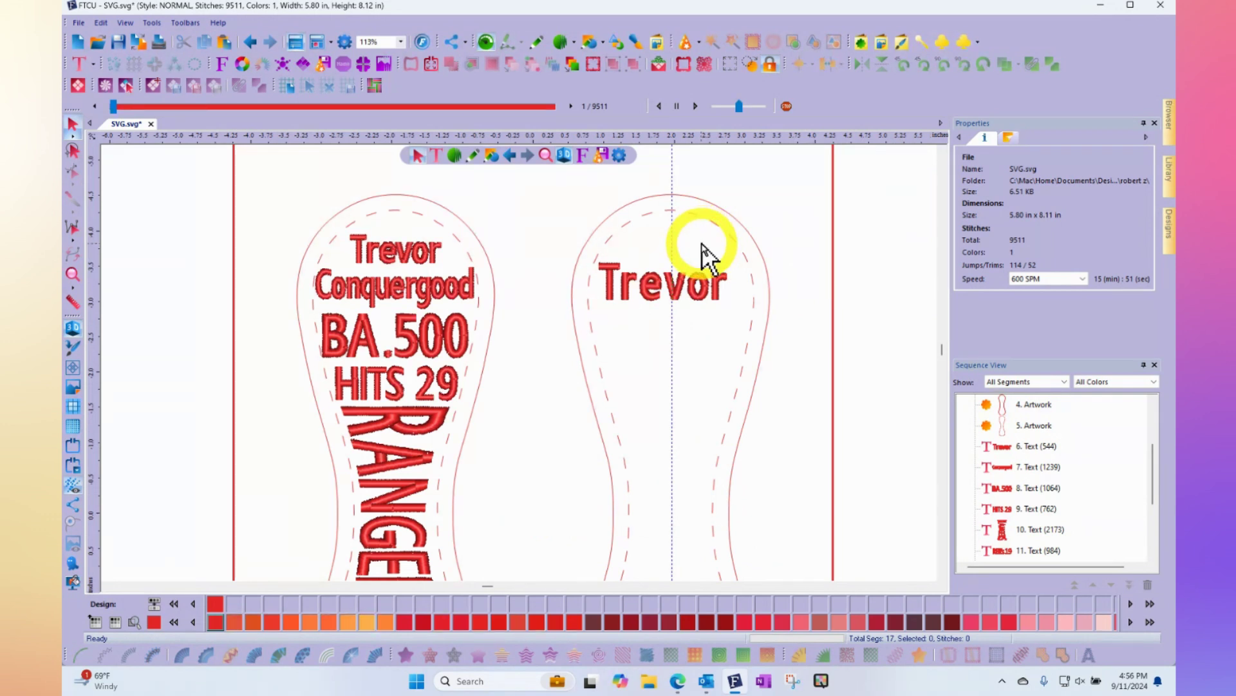
{"action": "left_click", "coordinate": [73, 276]}
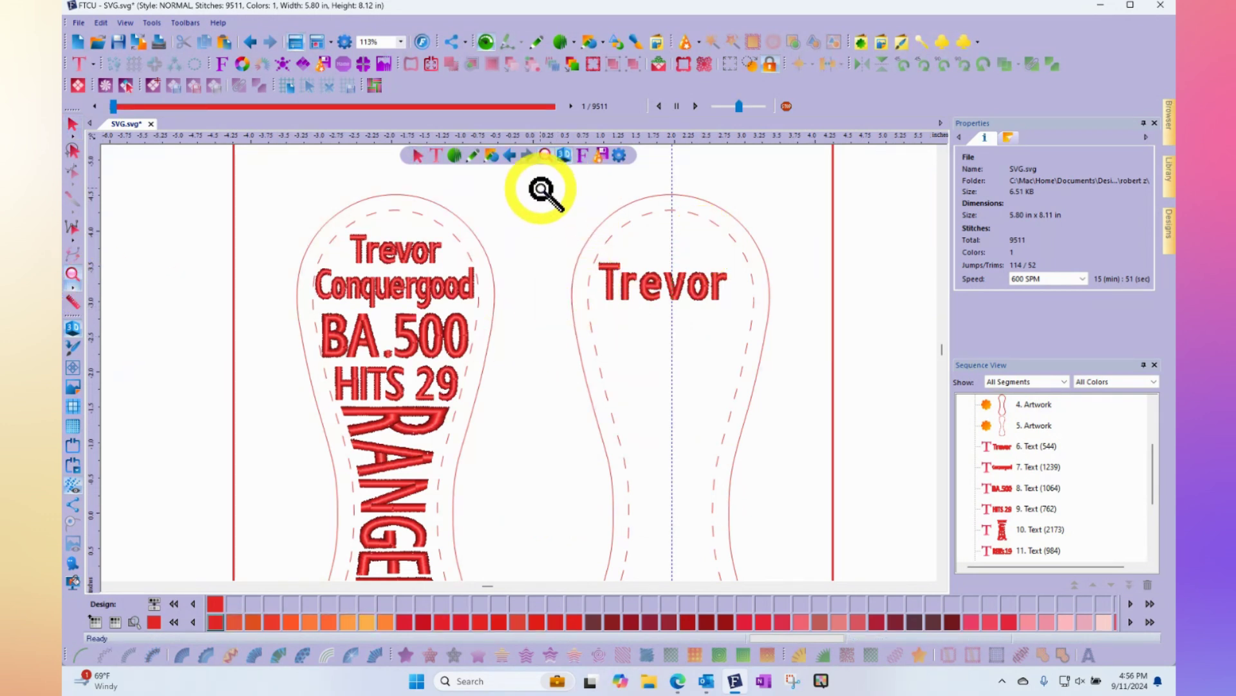
{"action": "left_click_drag", "start_coordinate": [541, 190], "coordinate": [791, 385]}
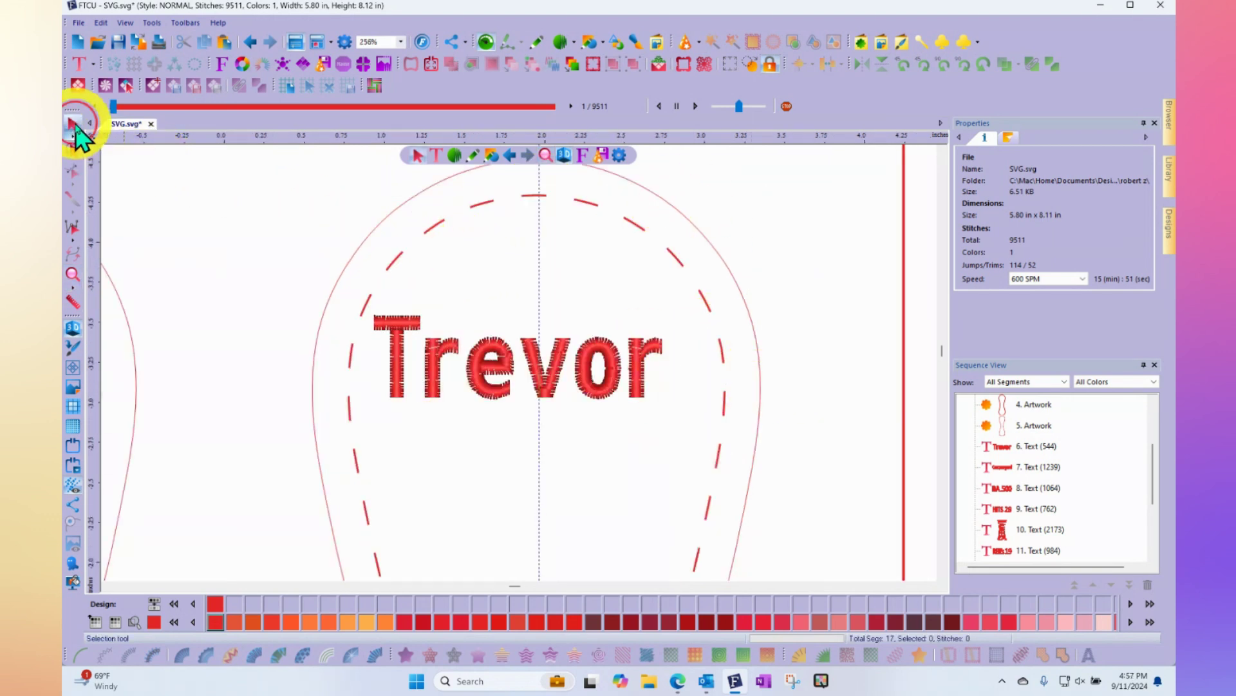
{"action": "left_click", "coordinate": [73, 124]}
{"action": "left_click", "coordinate": [514, 378]}
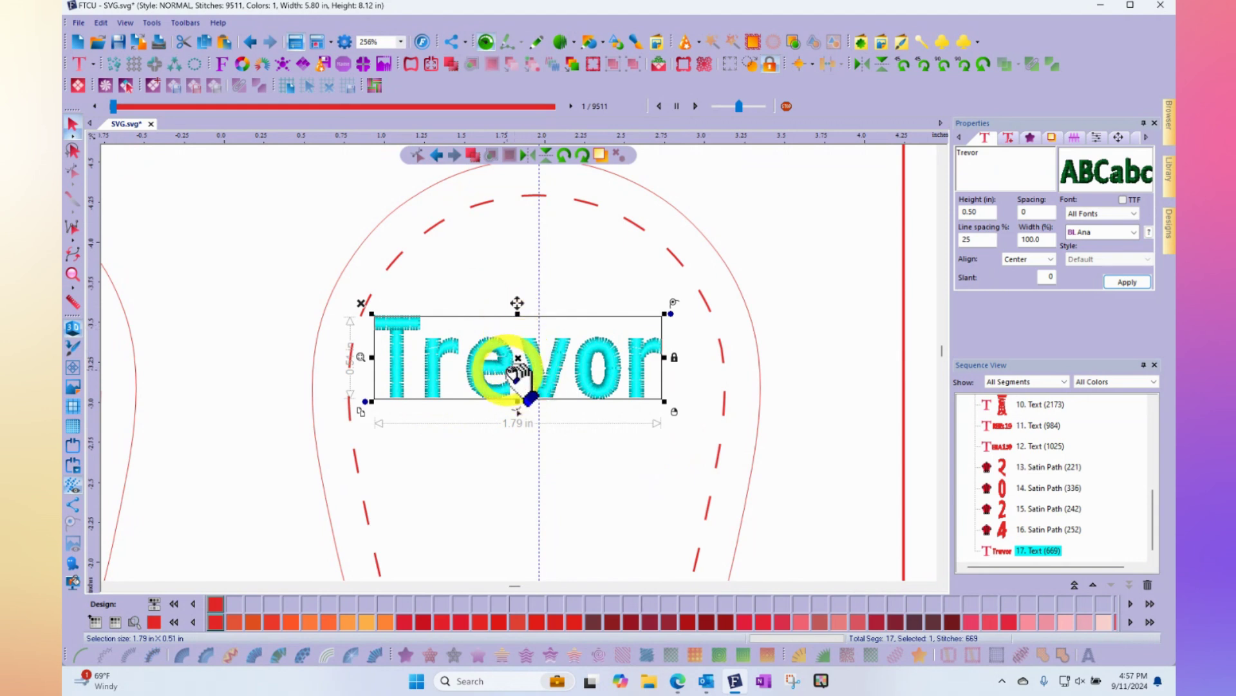
{"action": "left_click_drag", "start_coordinate": [520, 372], "coordinate": [548, 297]}
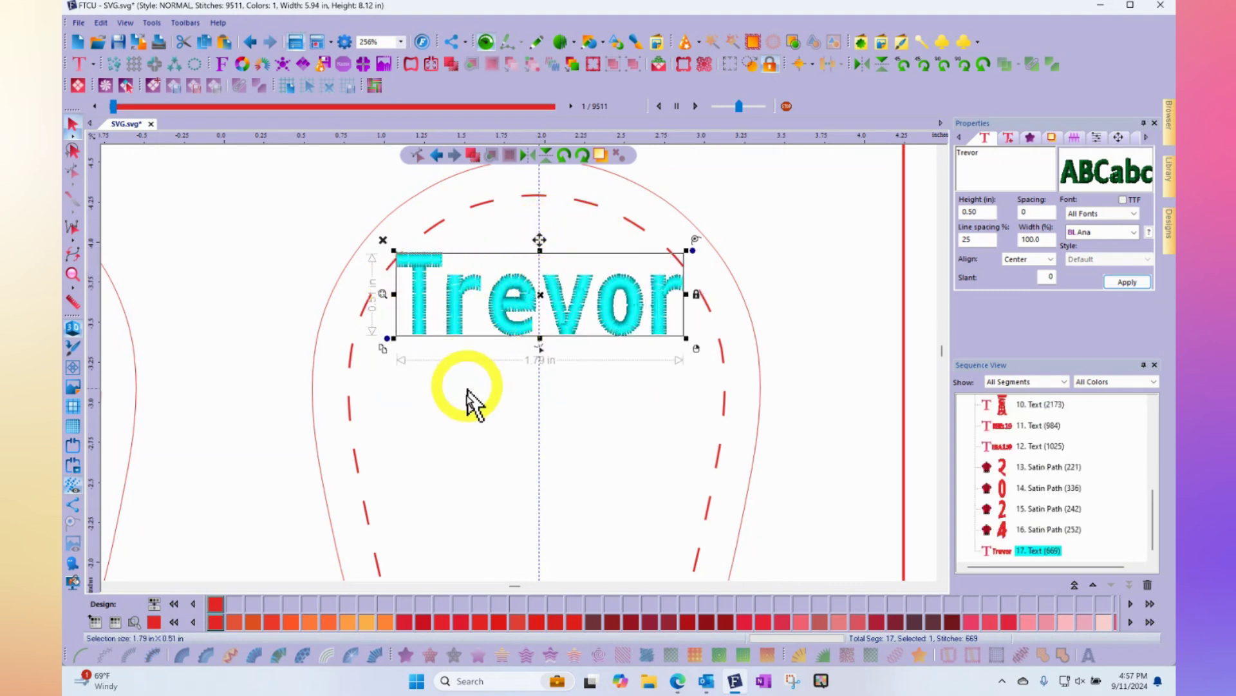
{"action": "left_click", "coordinate": [807, 222]}
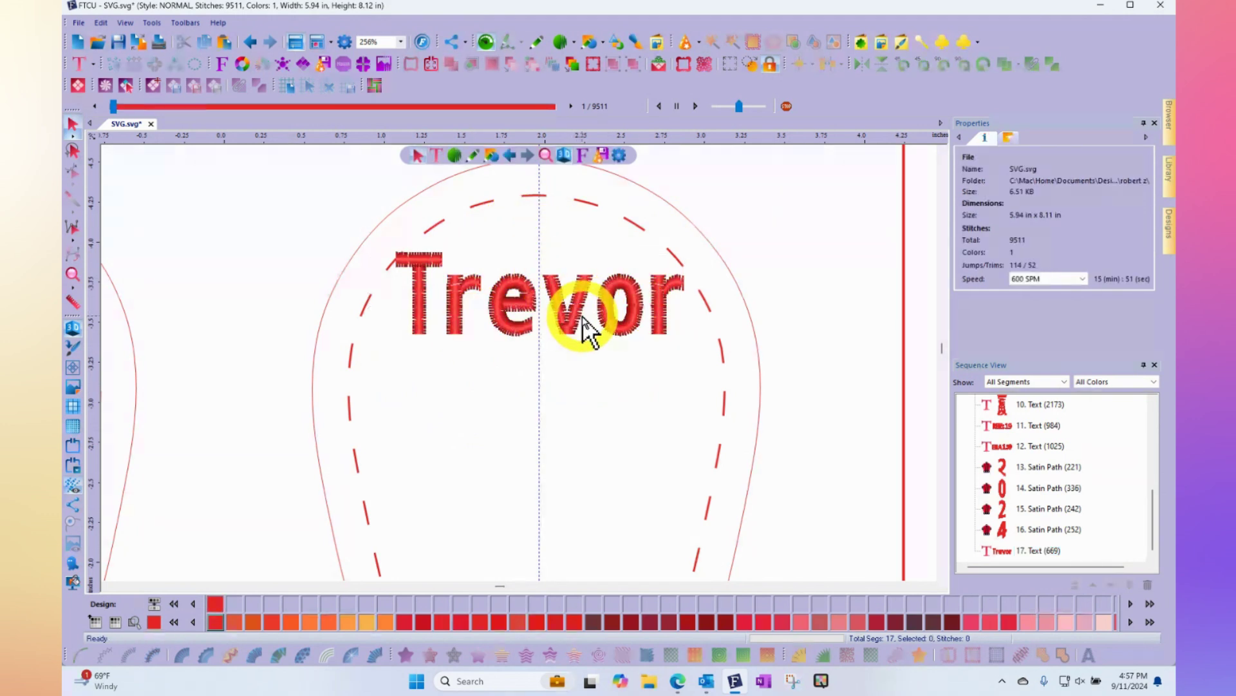
{"action": "scroll", "coordinate": [584, 325], "scroll_direction": "down", "scroll_amount": 1}
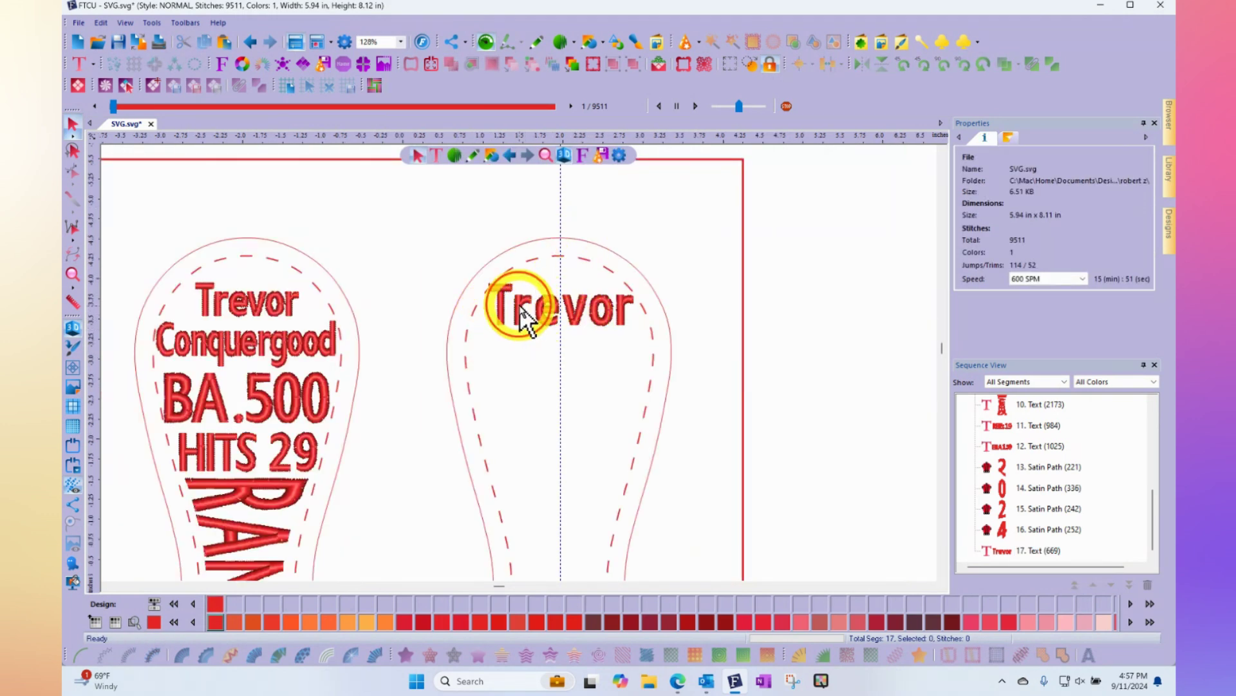
{"action": "left_click", "coordinate": [521, 308]}
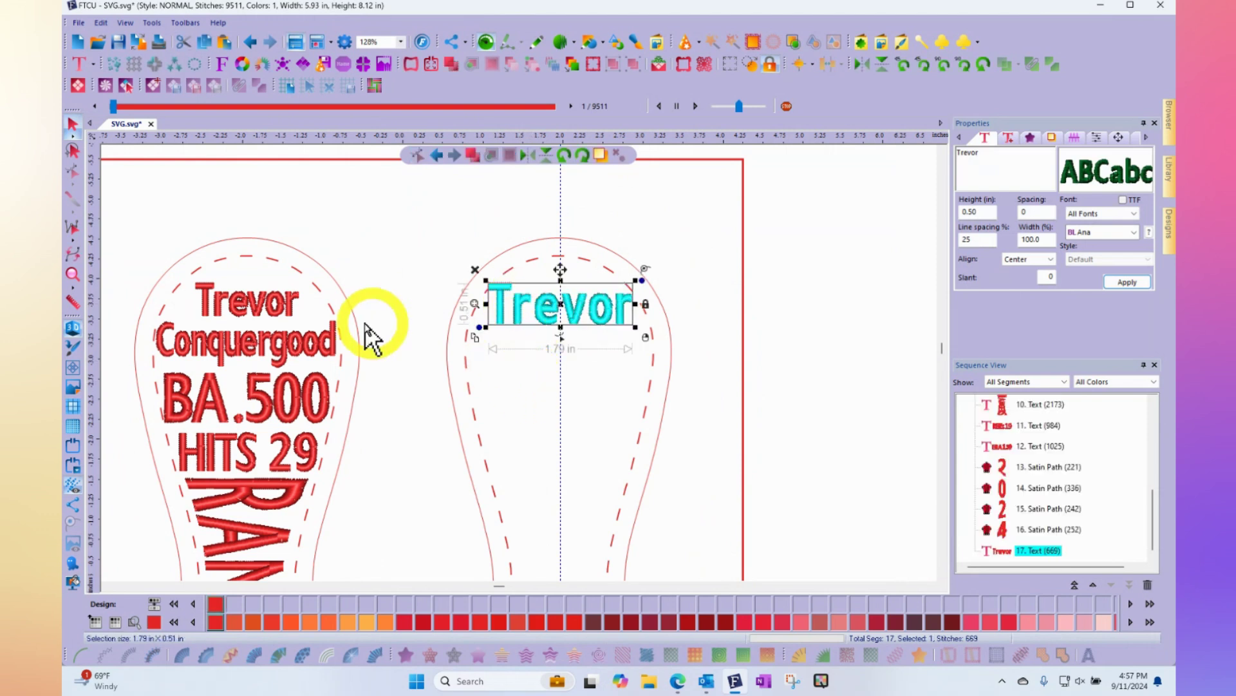
{"action": "left_click", "coordinate": [1000, 158]}
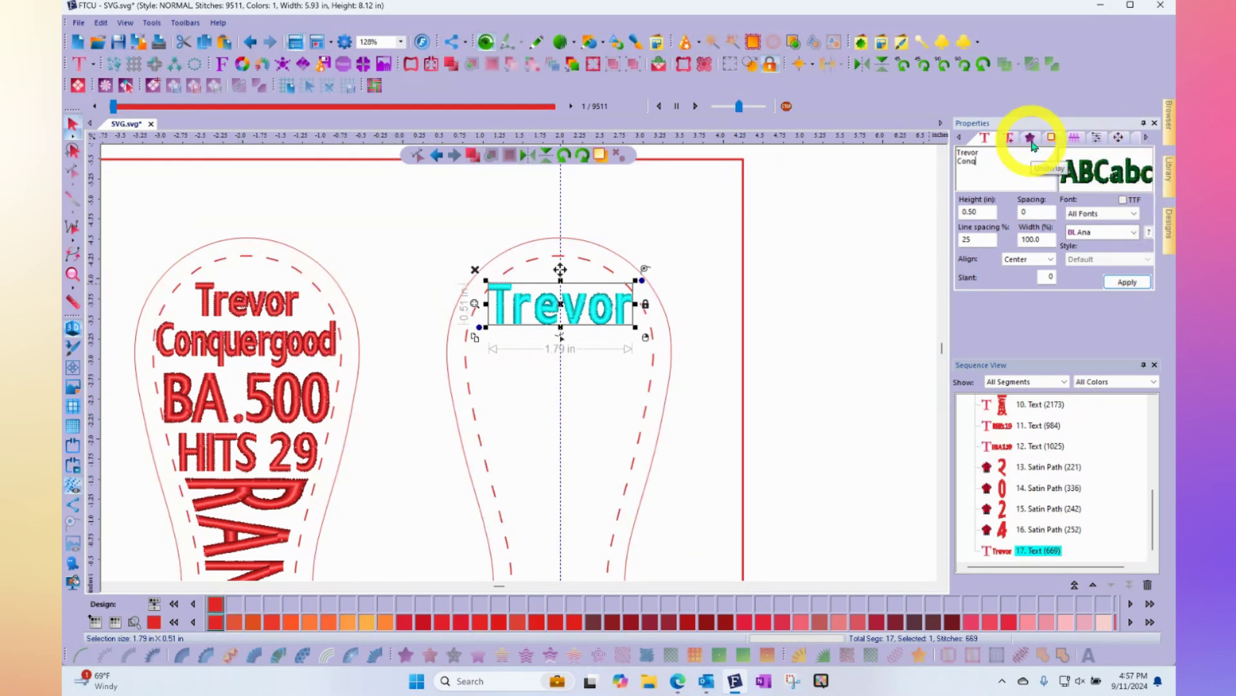
{"action": "left_click", "coordinate": [1127, 282]}
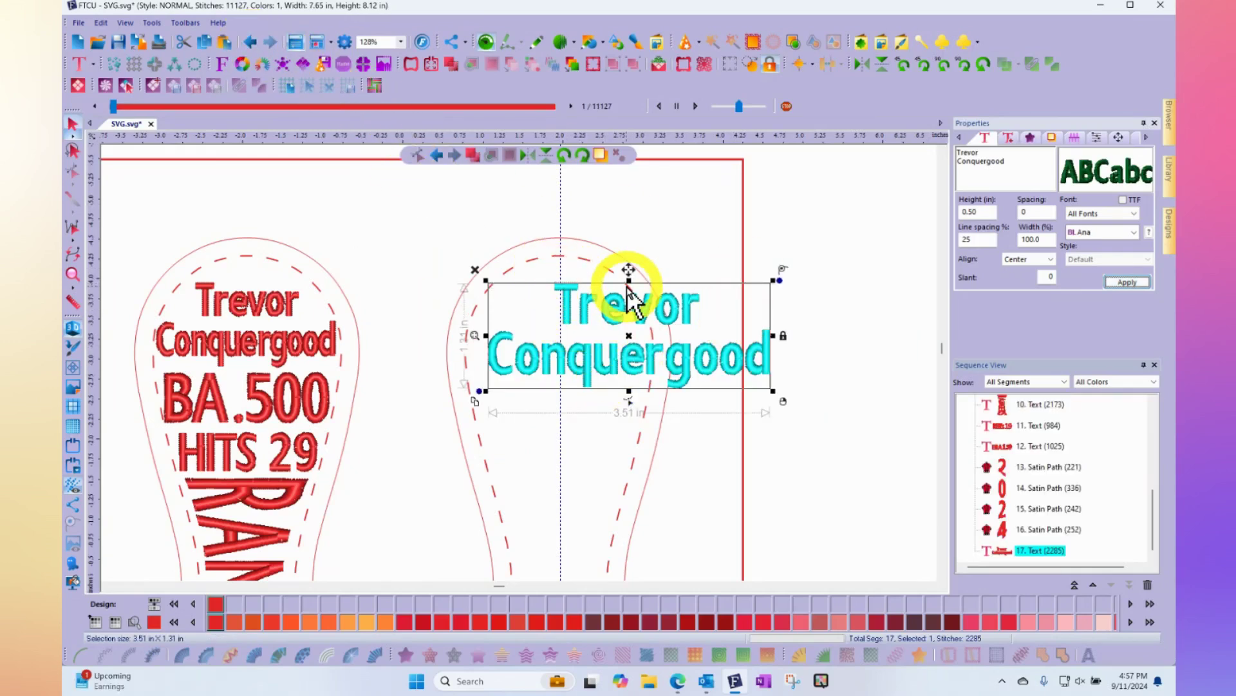
{"action": "left_click", "coordinate": [252, 43]}
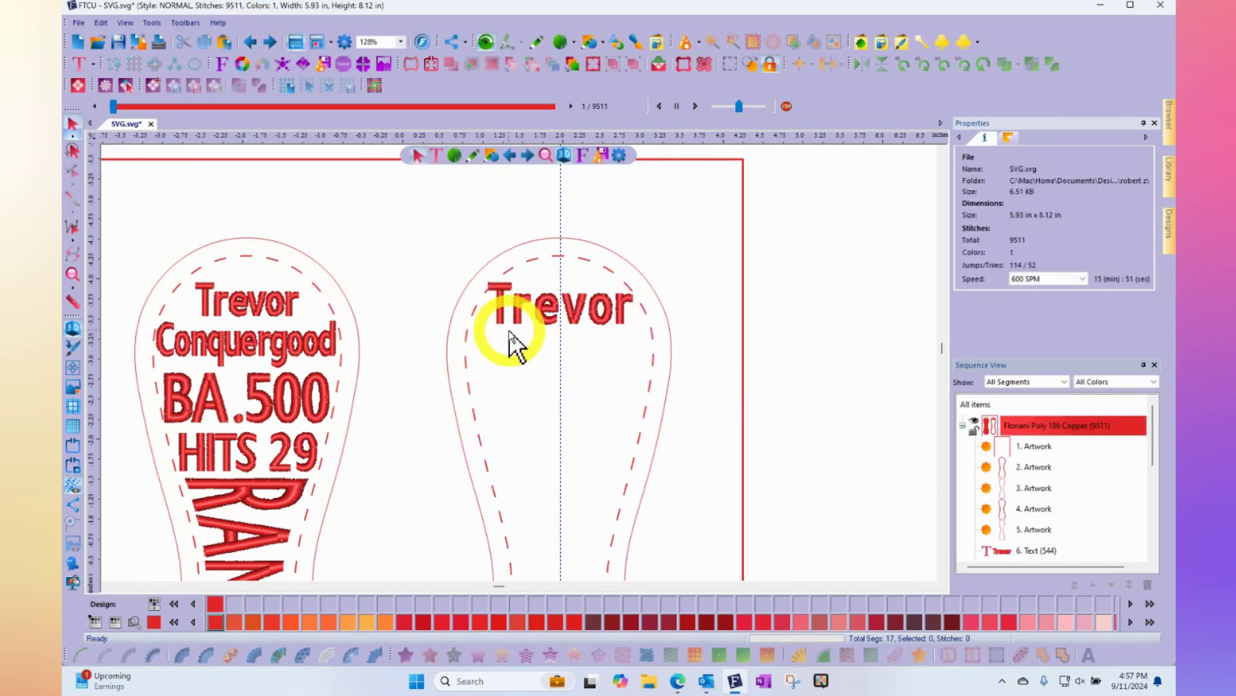
Step: Duplicate Trevor, move the copy just below it, and change its text to Conquergood
{"action": "left_click", "coordinate": [555, 307]}
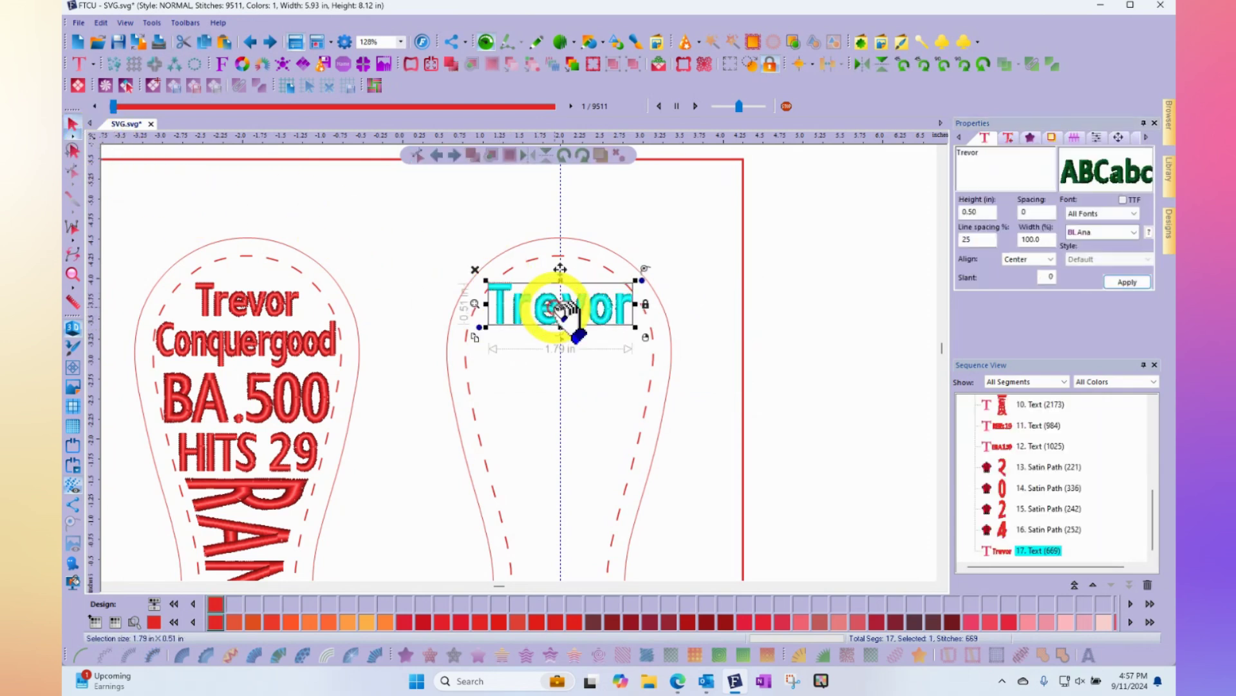
{"action": "key", "text": "ctrl+d"}
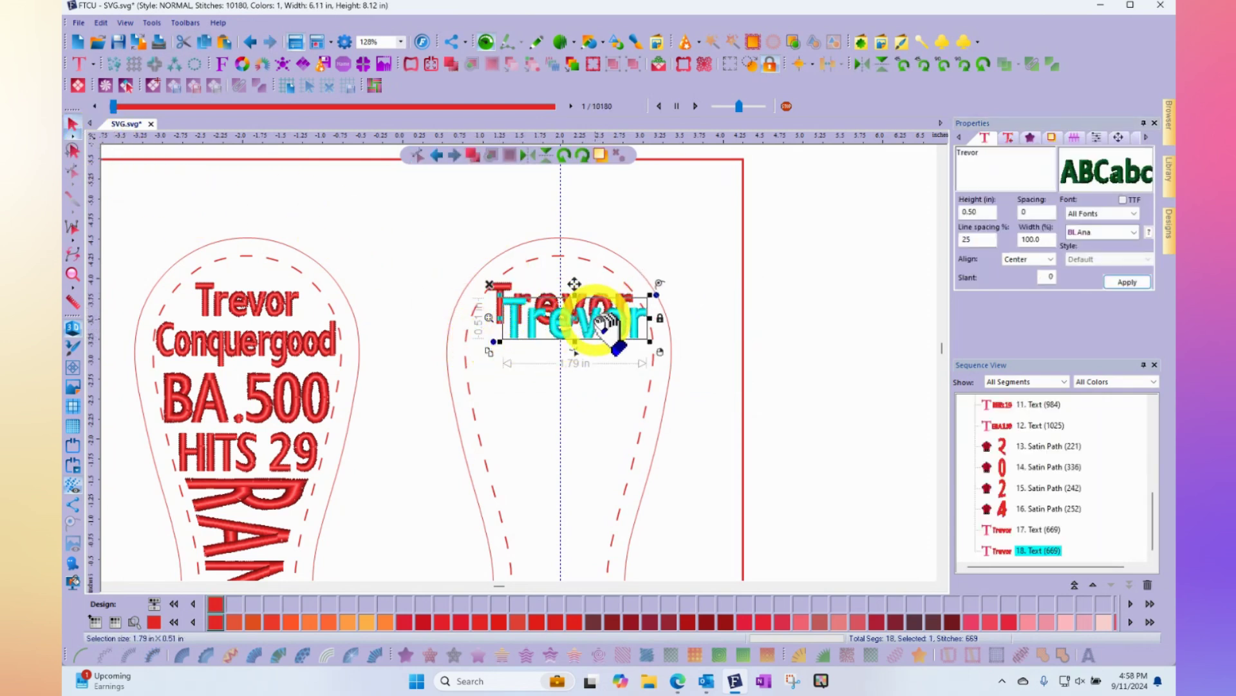
{"action": "left_click_drag", "start_coordinate": [599, 325], "coordinate": [550, 356]}
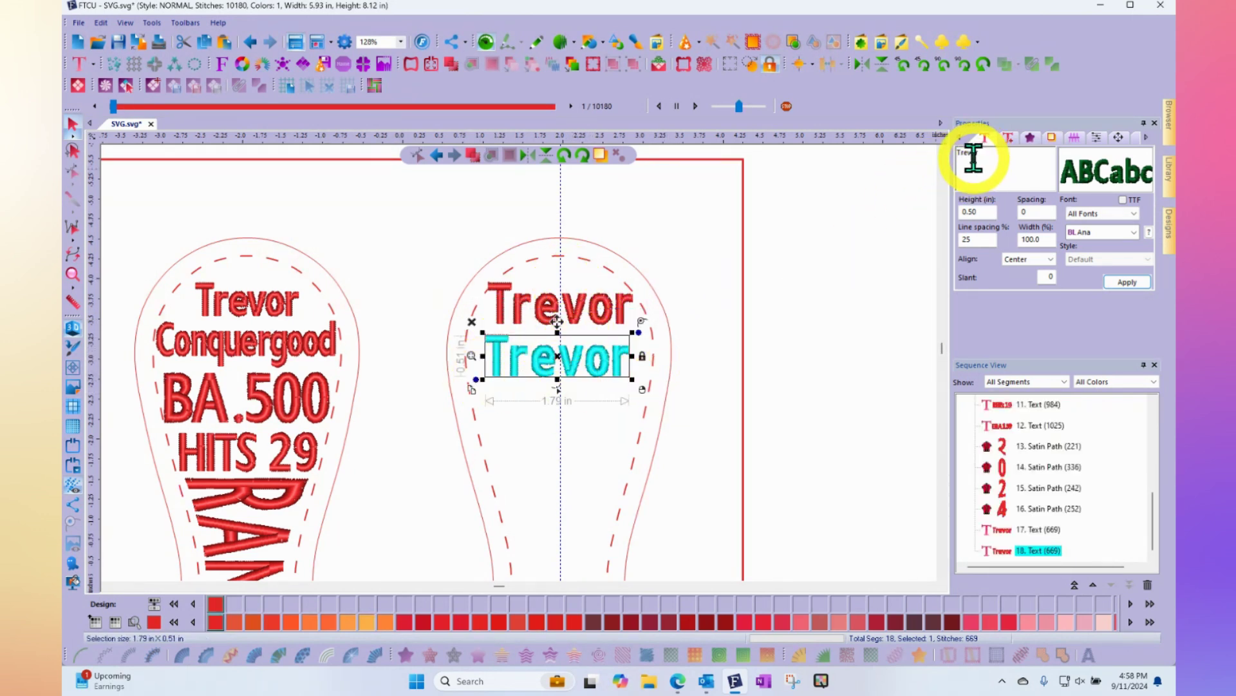
{"action": "left_click", "coordinate": [1169, 226]}
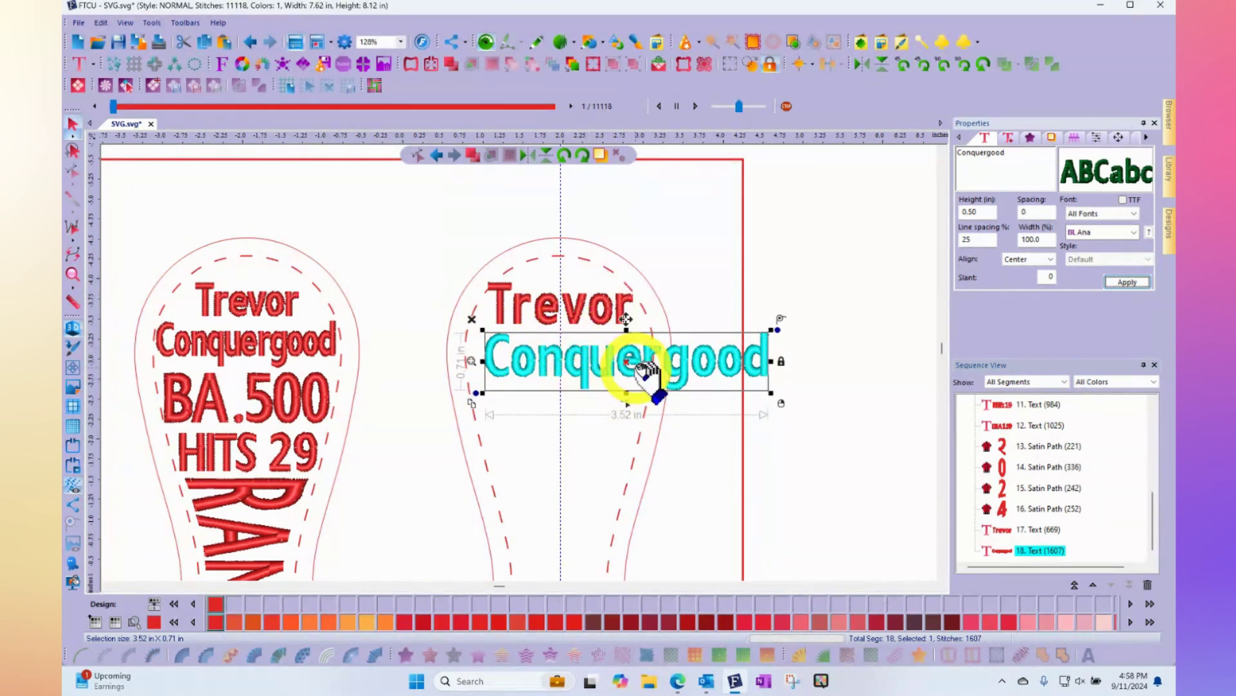
Step: Shift Conquergood left and narrow it from both sides to fit inside the right outline
{"action": "left_click_drag", "start_coordinate": [634, 366], "coordinate": [567, 366]}
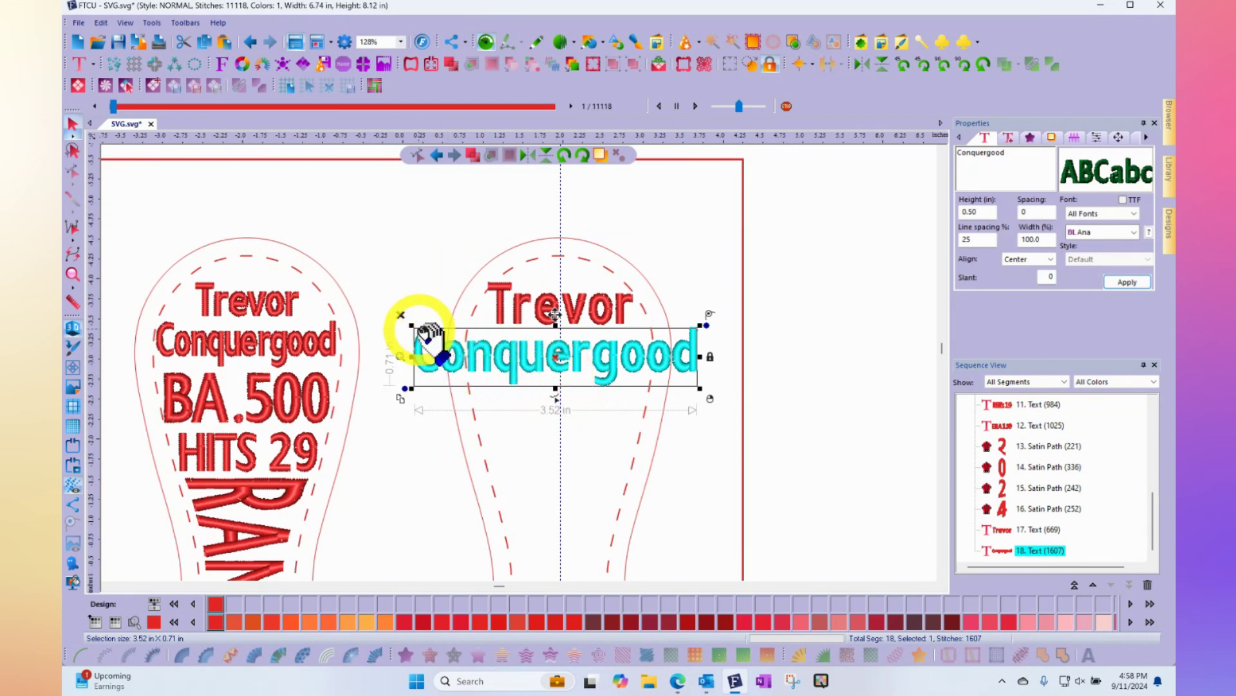
{"action": "left_click_drag", "start_coordinate": [411, 326], "coordinate": [465, 343]}
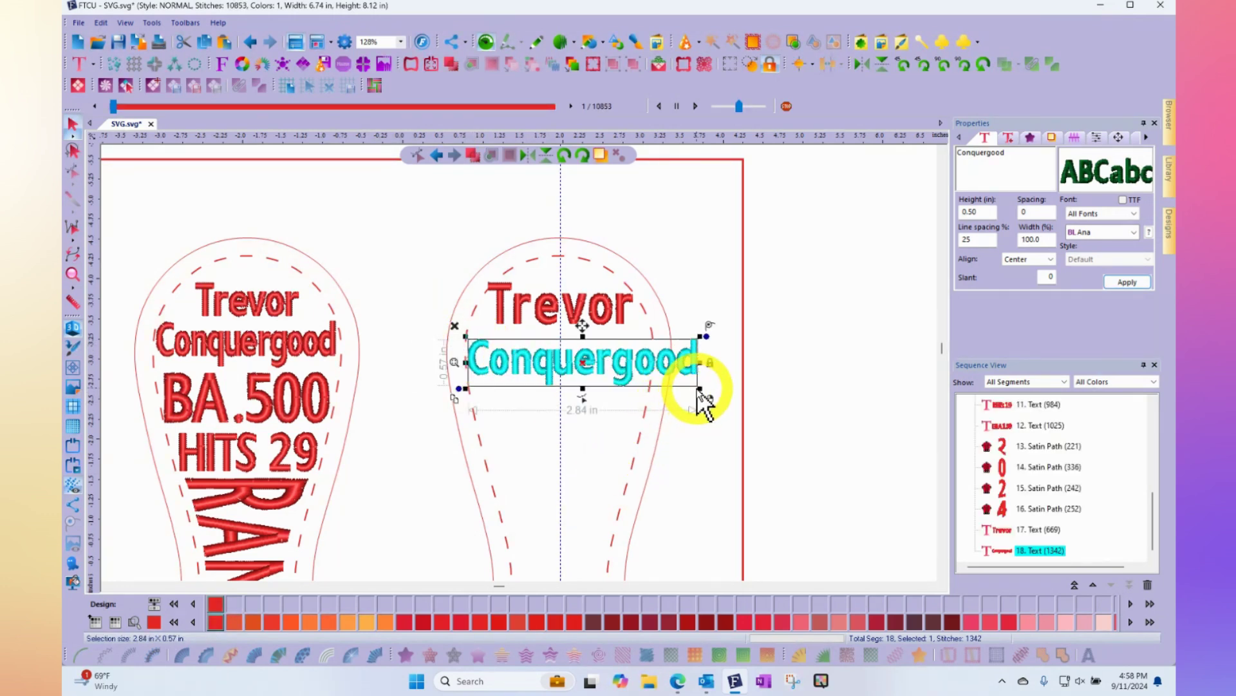
{"action": "left_click_drag", "start_coordinate": [699, 389], "coordinate": [652, 383]}
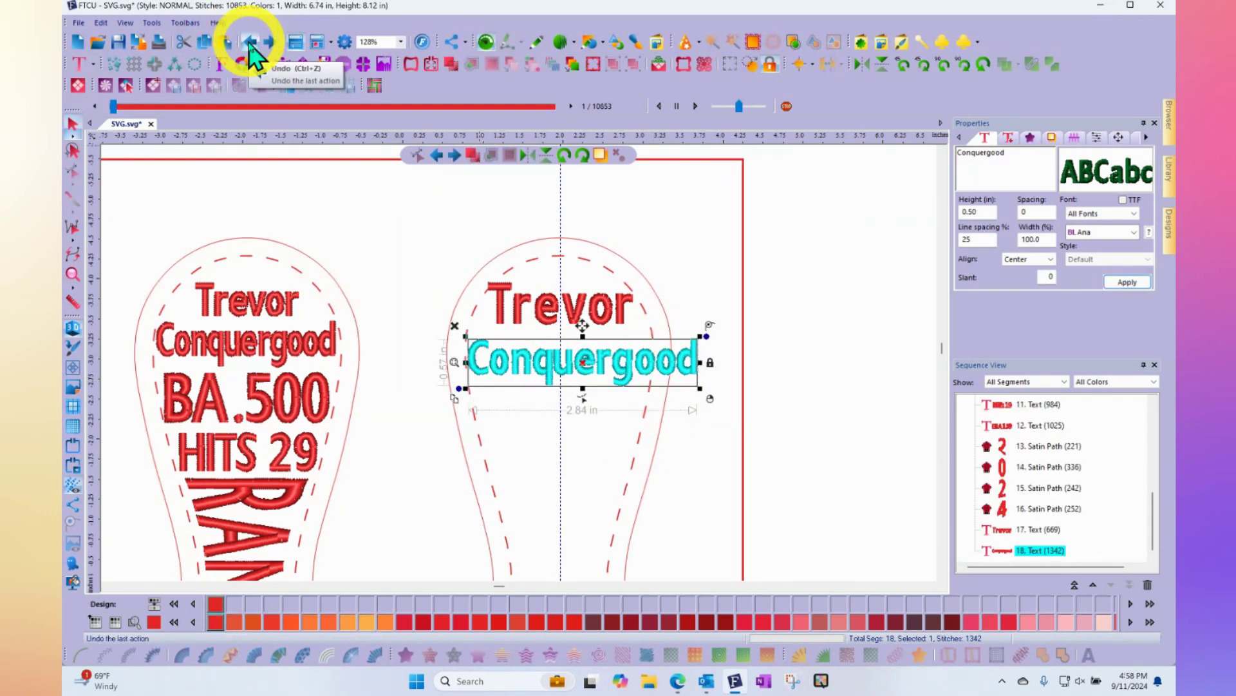
{"action": "left_click", "coordinate": [249, 42]}
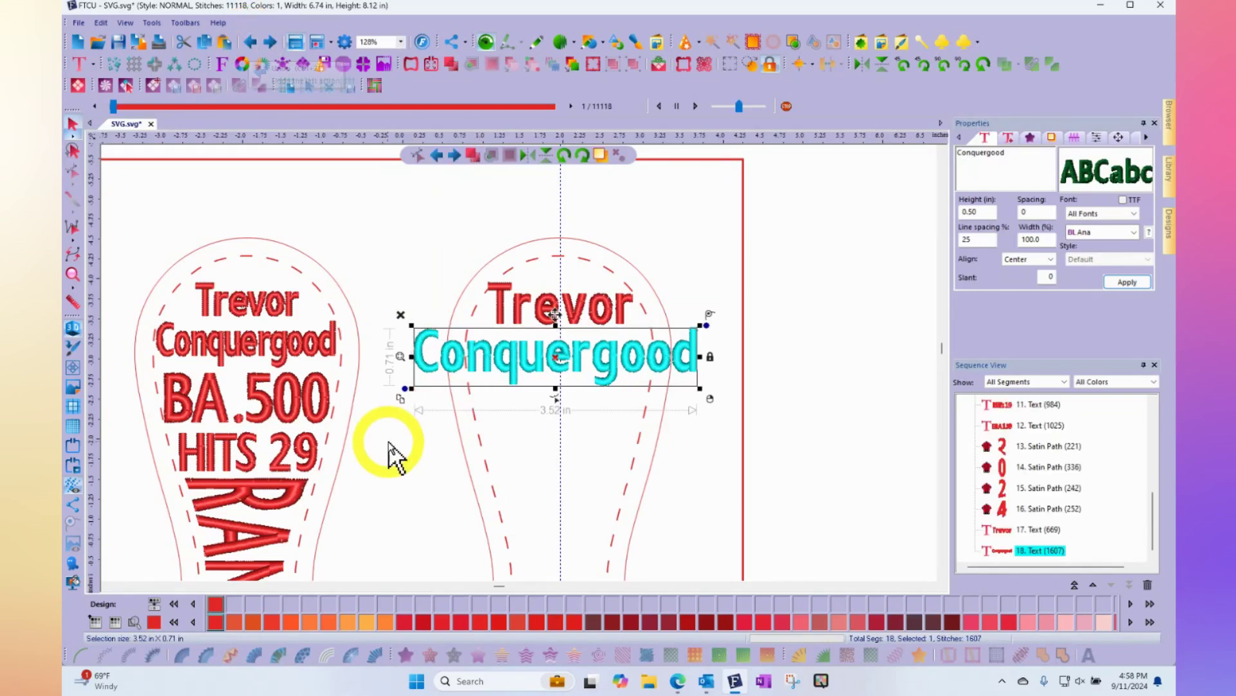
{"action": "left_click_drag", "start_coordinate": [409, 358], "coordinate": [464, 365]}
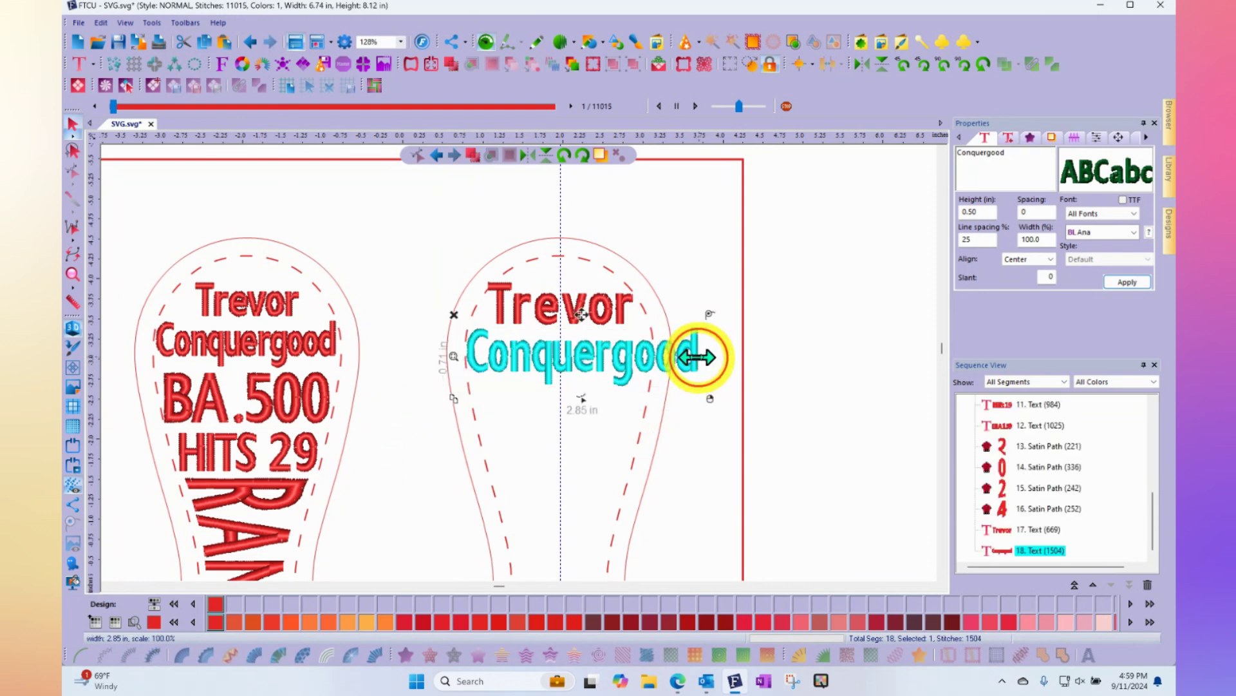
{"action": "left_click_drag", "start_coordinate": [699, 356], "coordinate": [646, 366]}
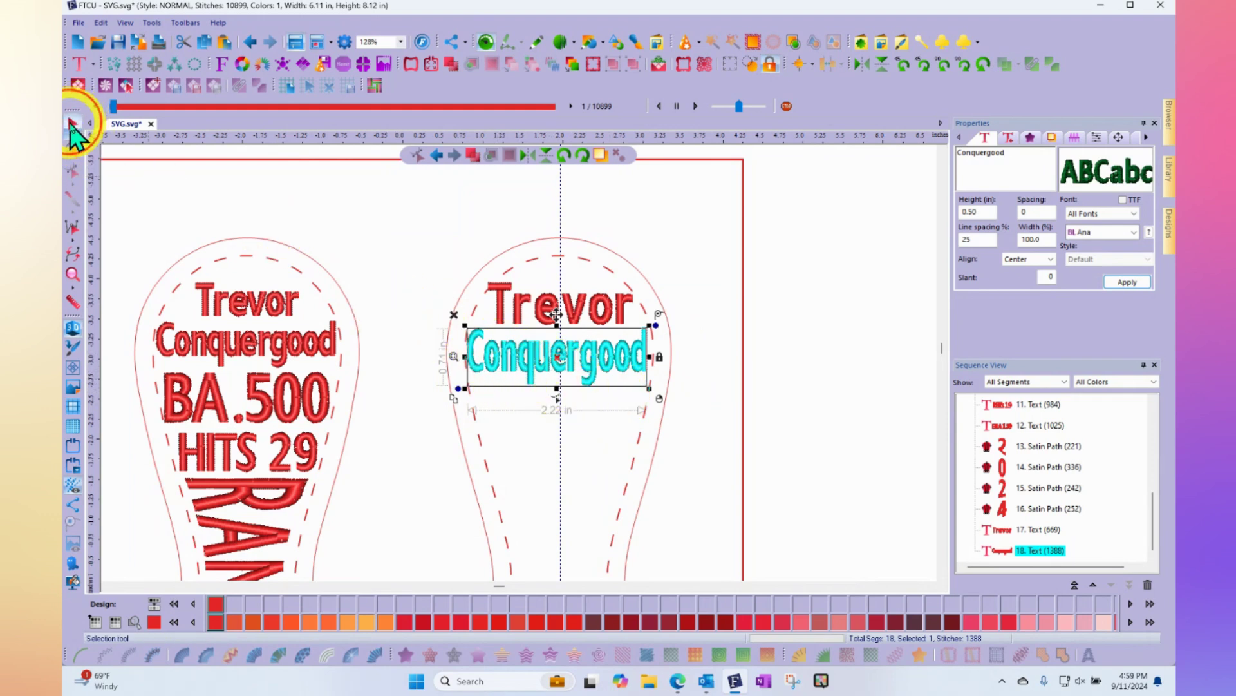
{"action": "left_click", "coordinate": [380, 276]}
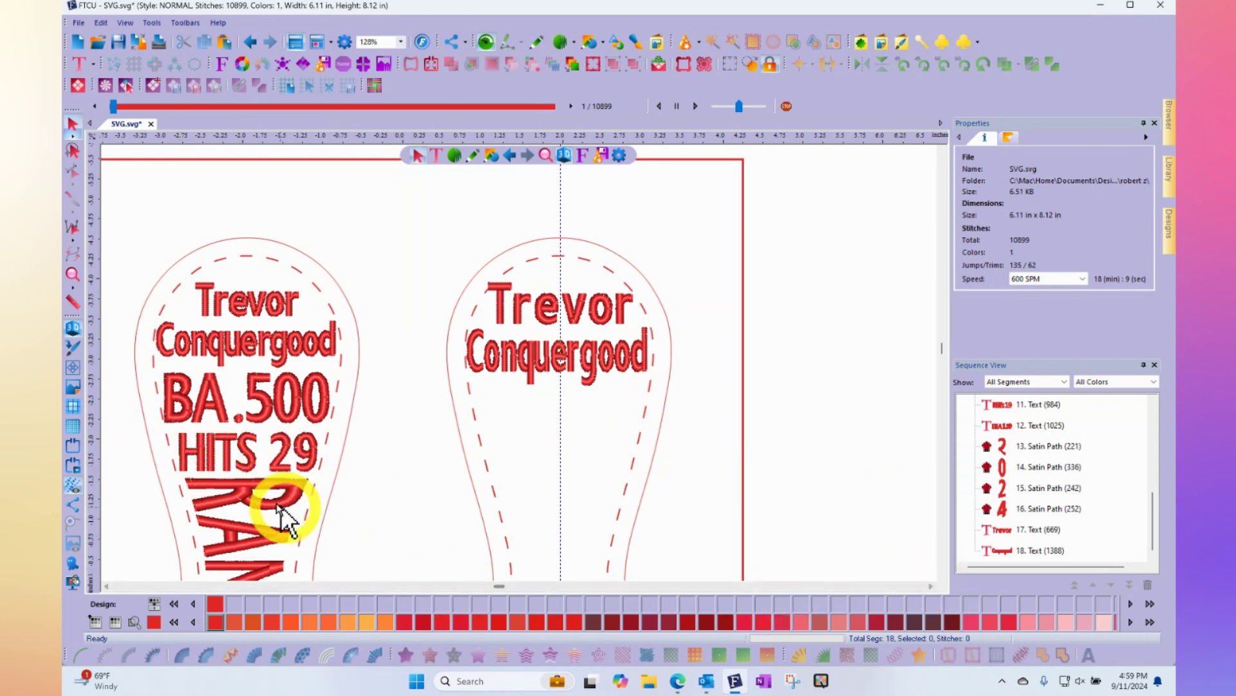
Step: Select the whole right panel with its two name lines and rotate it 90° to the left
{"action": "scroll", "coordinate": [285, 492], "scroll_direction": "down", "scroll_amount": 2}
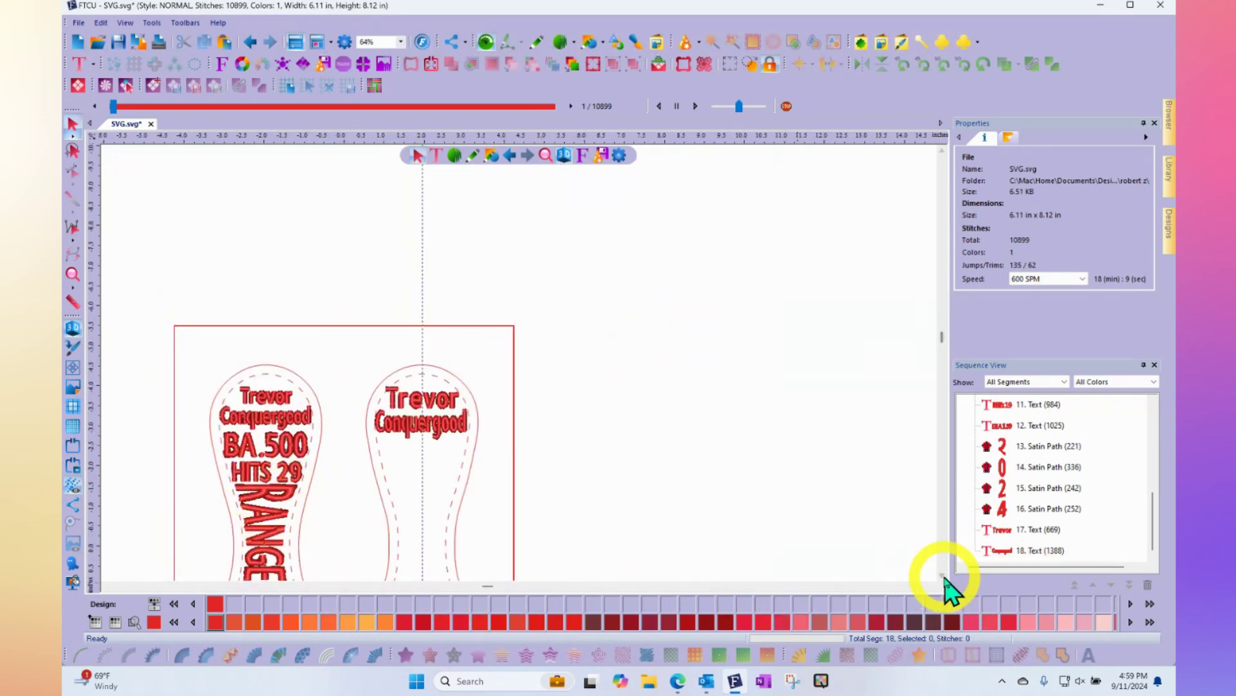
{"action": "scroll", "coordinate": [395, 510], "scroll_direction": "down", "scroll_amount": 3}
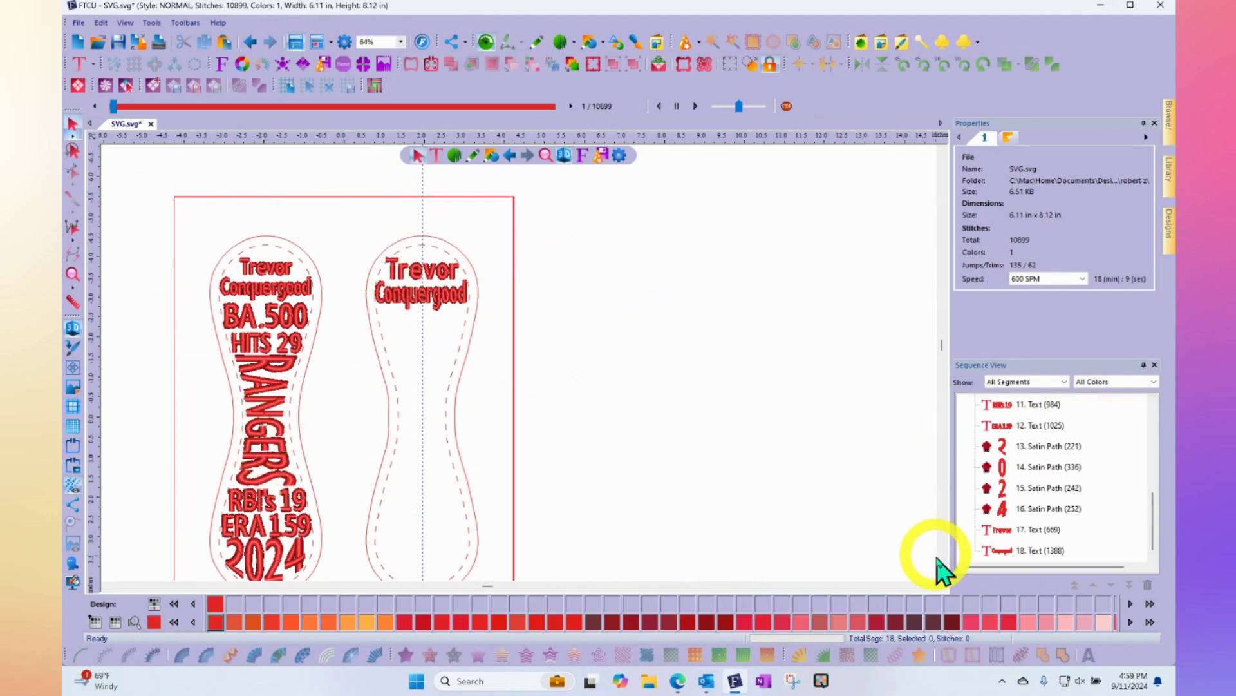
{"action": "scroll", "coordinate": [943, 573], "scroll_direction": "down", "scroll_amount": 2}
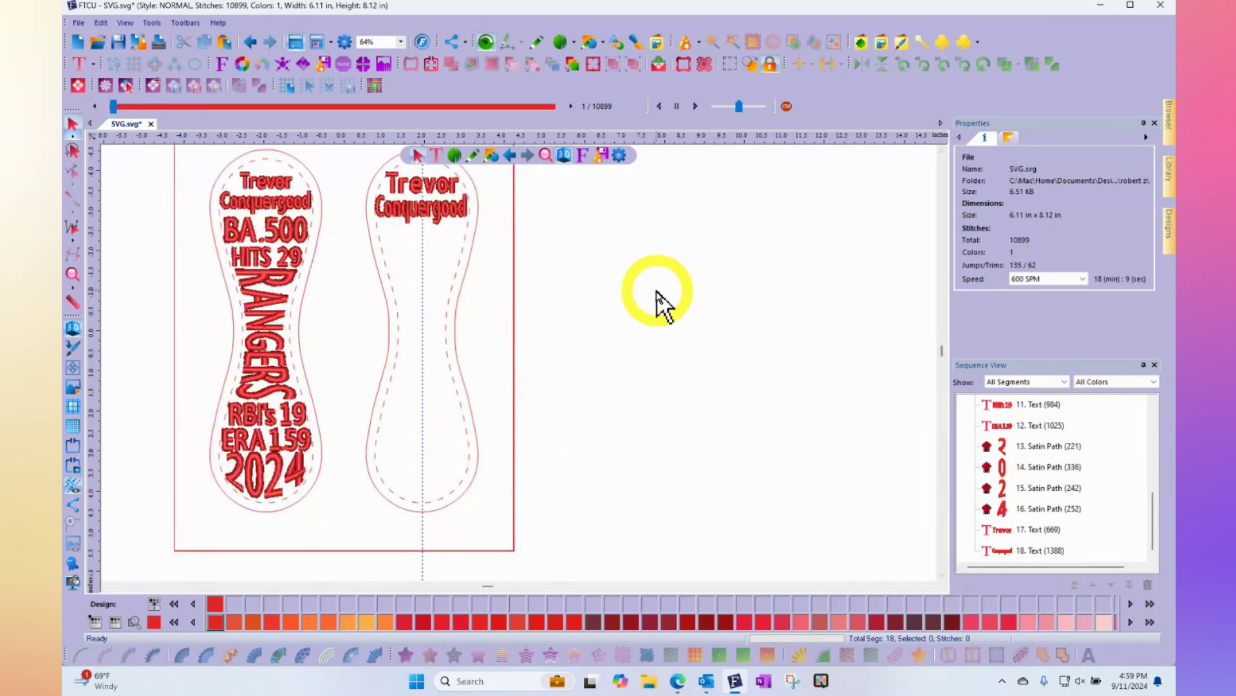
{"action": "scroll", "coordinate": [657, 298], "scroll_direction": "down", "scroll_amount": 1, "text": "ctrl"}
{"action": "left_click_drag", "start_coordinate": [634, 206], "coordinate": [501, 430]}
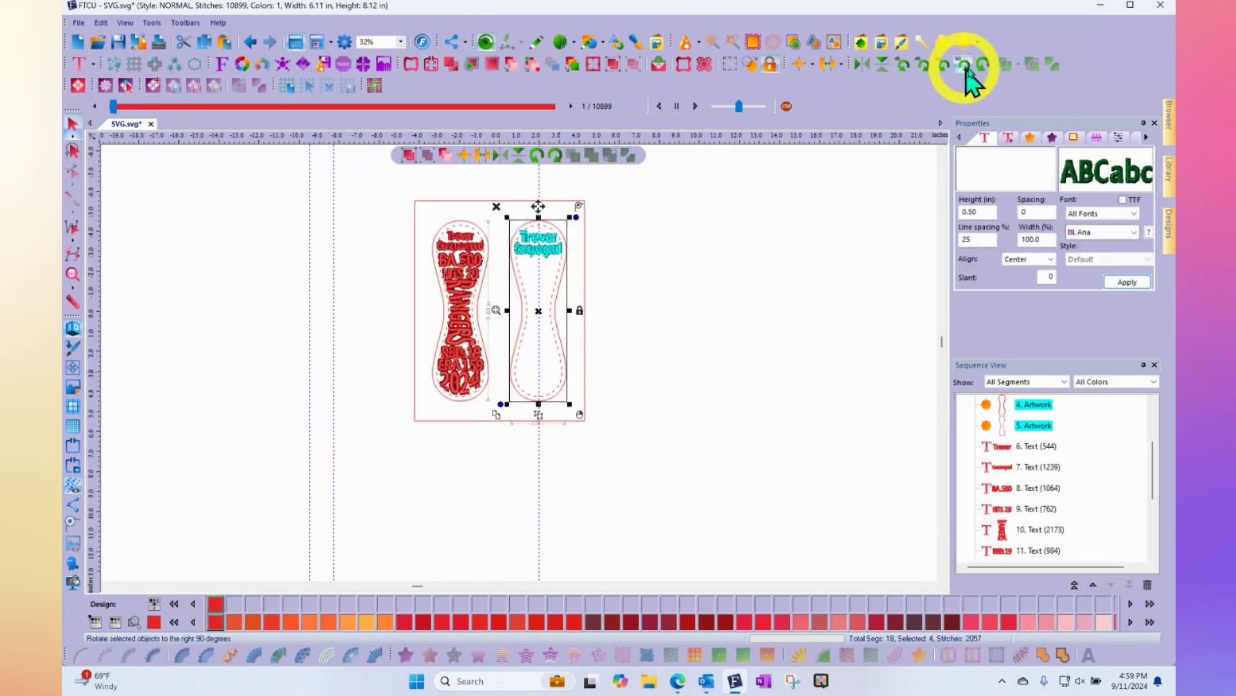
{"action": "left_click", "coordinate": [945, 66]}
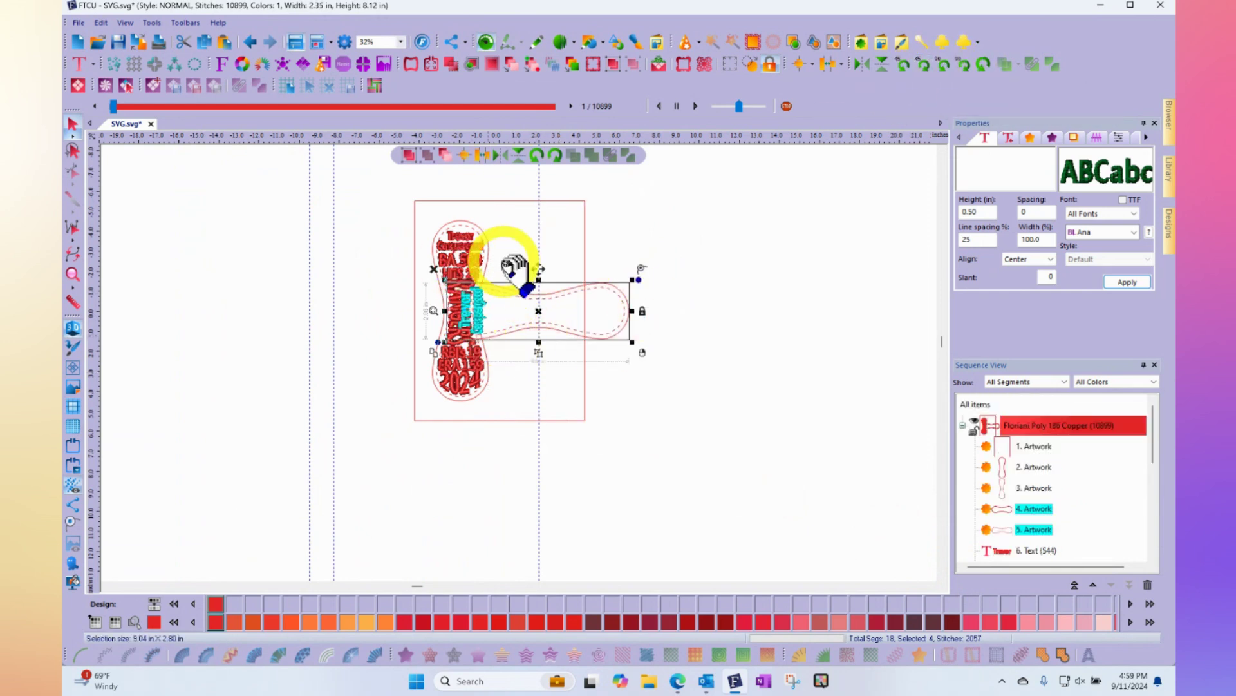
{"action": "left_click", "coordinate": [550, 313]}
{"action": "scroll", "coordinate": [550, 313], "scroll_direction": "up", "scroll_amount": 1}
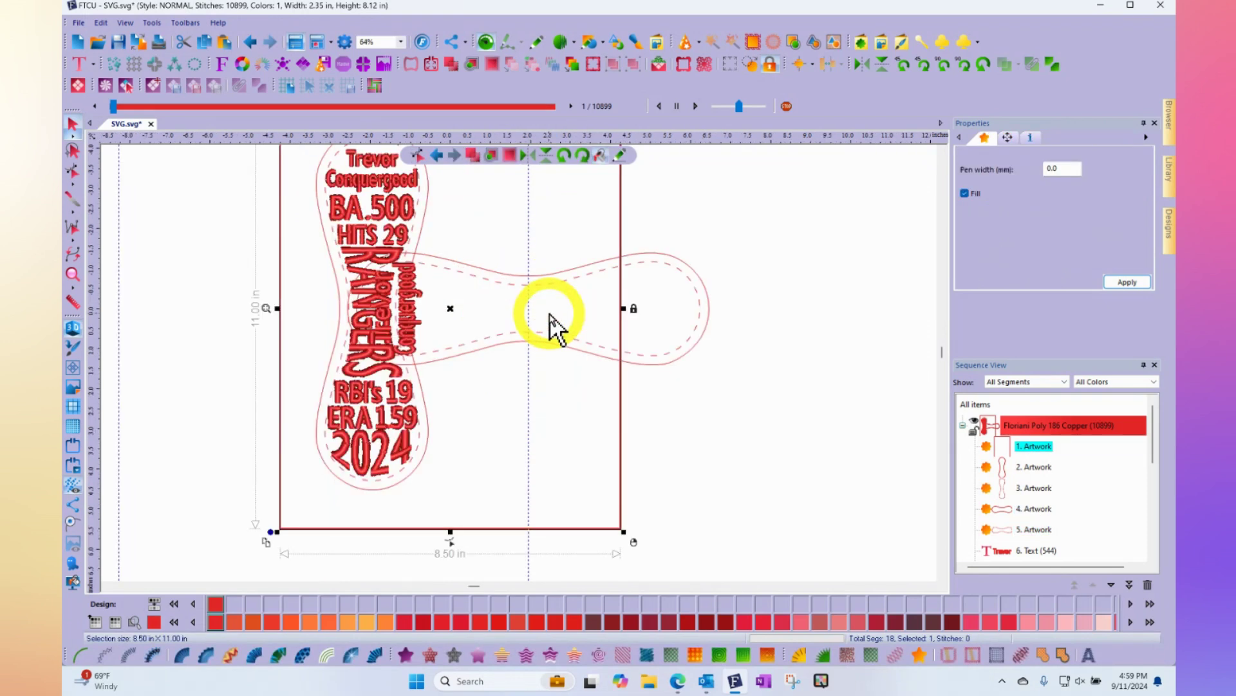
{"action": "left_click", "coordinate": [758, 252]}
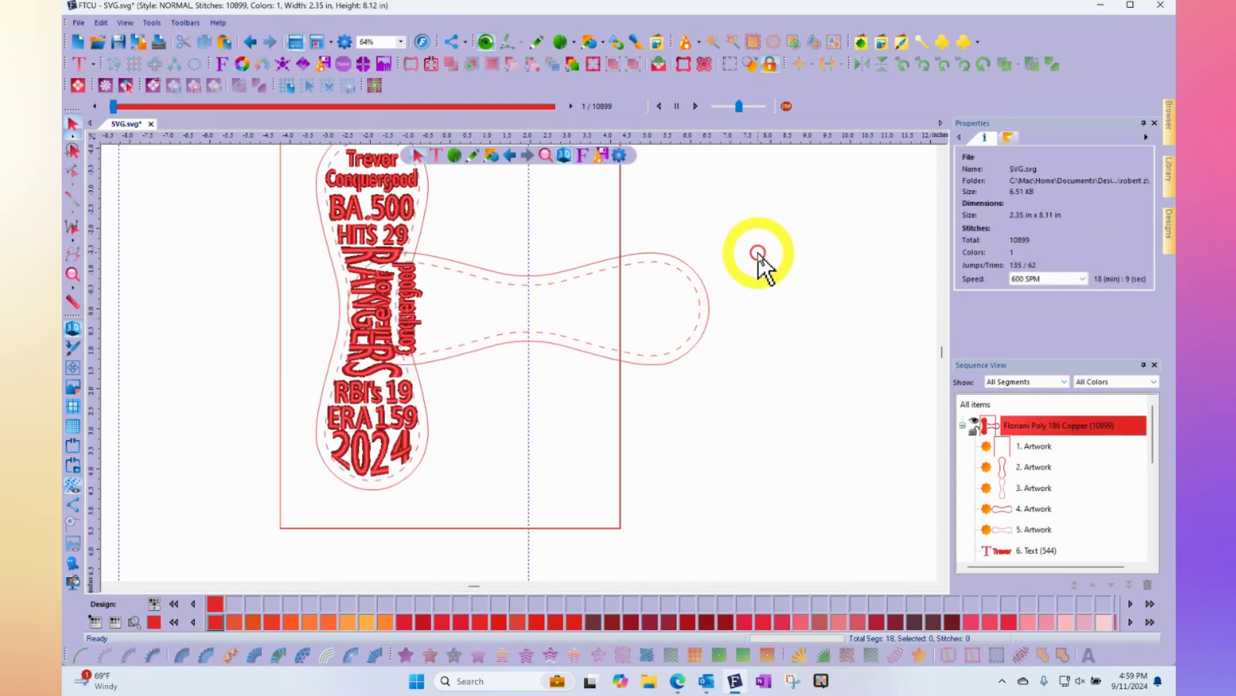
Step: Insert new lettering and replace its MY TEXT placeholder with FLORIANI
{"action": "left_click", "coordinate": [75, 69]}
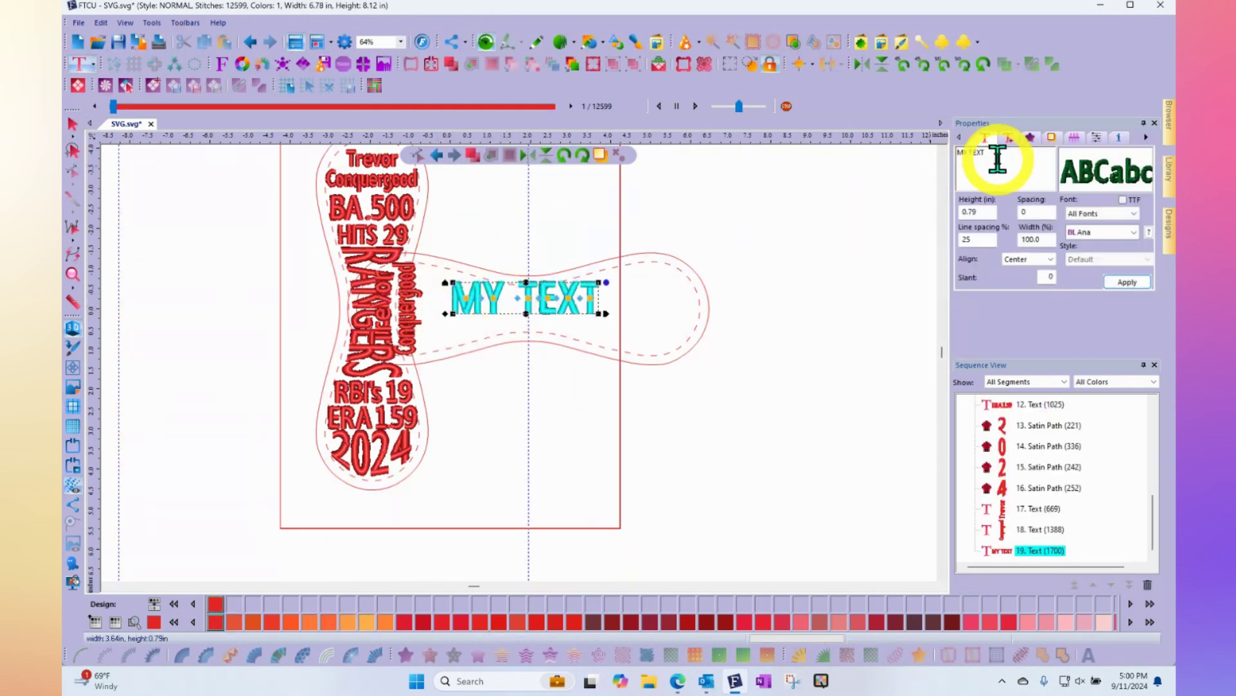
{"action": "left_click_drag", "start_coordinate": [998, 158], "coordinate": [929, 153]}
{"action": "key", "text": "Delete"}
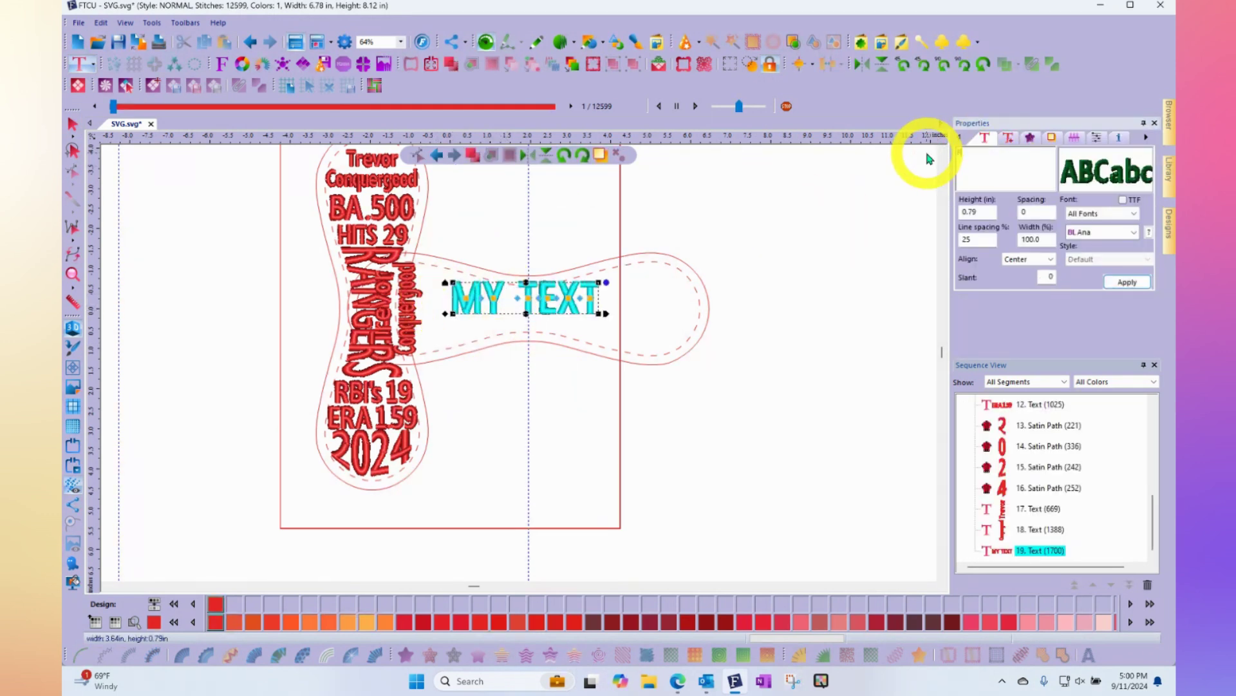
{"action": "type", "text": "FLORIANI"}
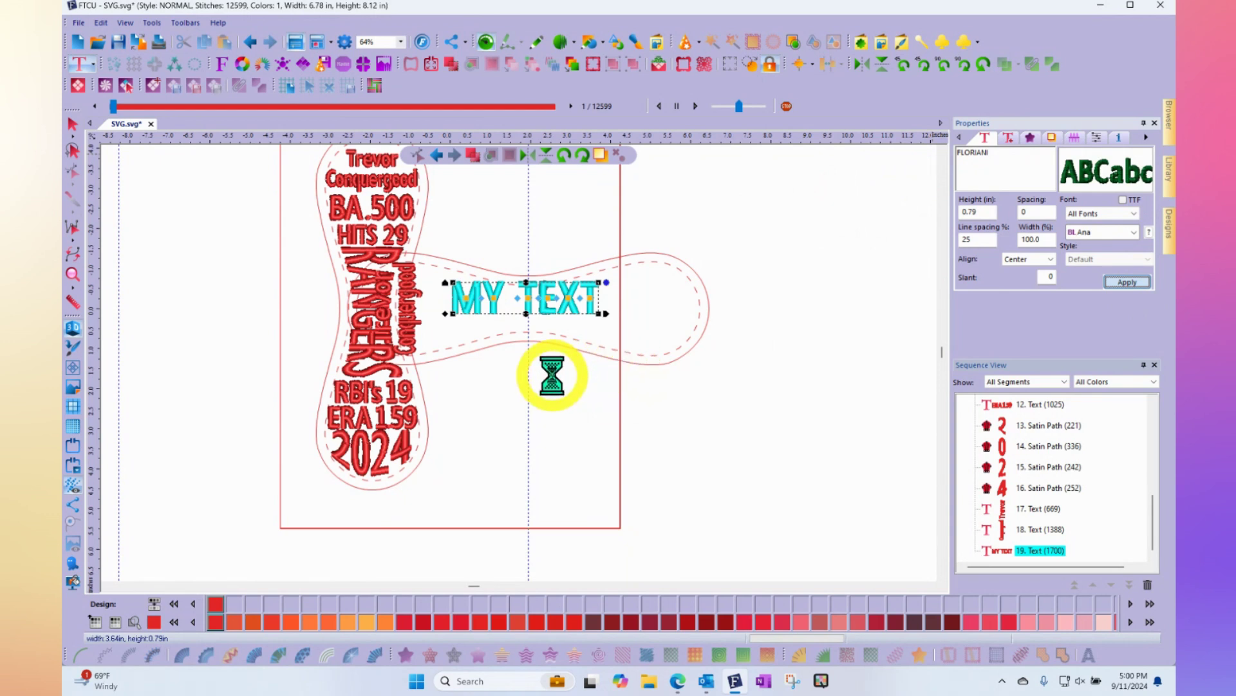
{"action": "left_click", "coordinate": [73, 124]}
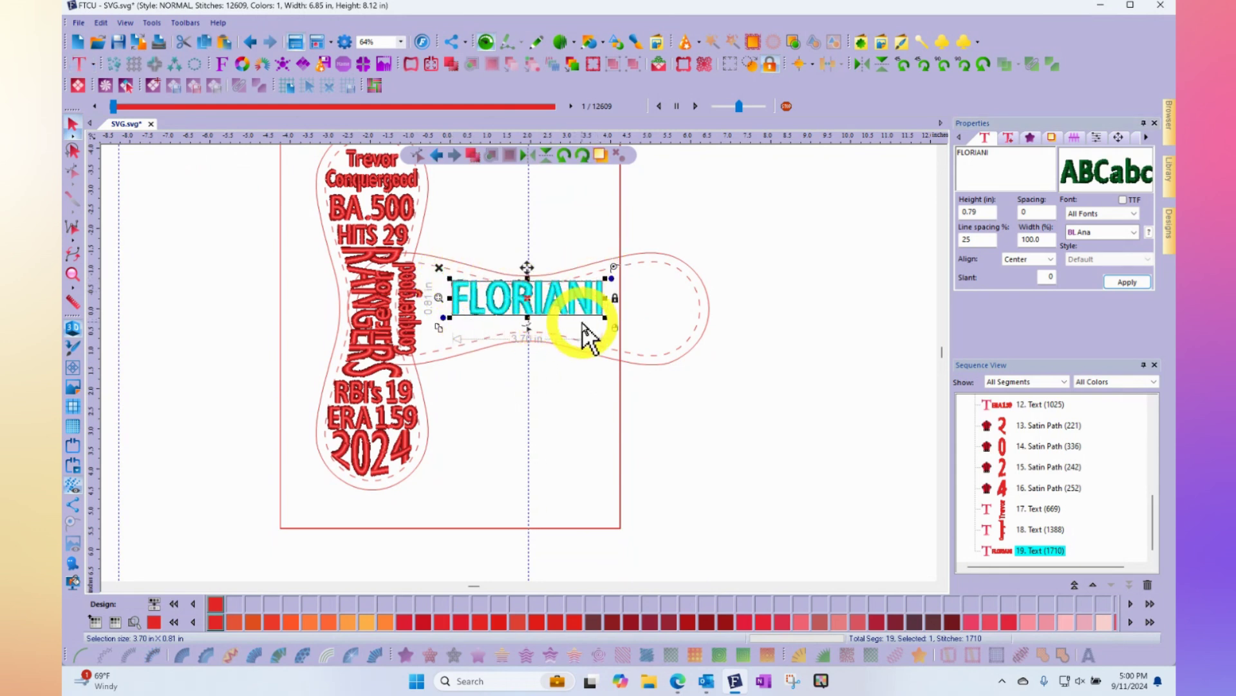
Step: Reposition FLORIANI and resize it to 5.01 in wide by 2.05 in tall
{"action": "left_click_drag", "start_coordinate": [596, 303], "coordinate": [558, 283]}
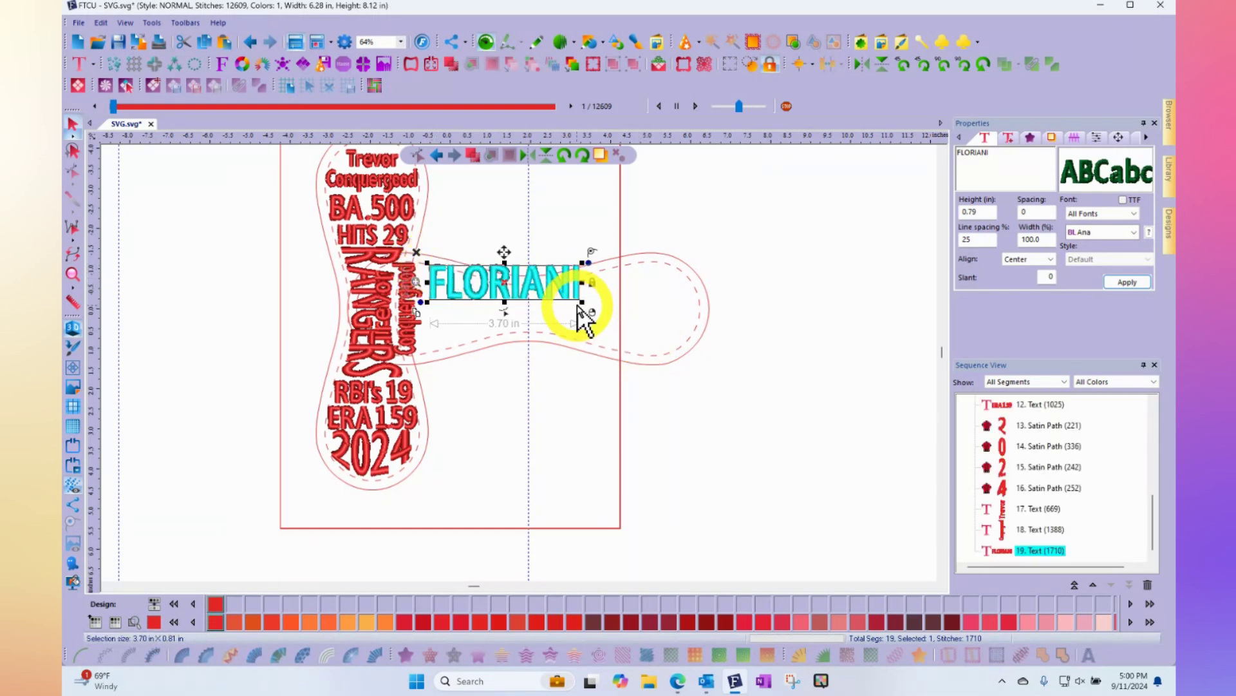
{"action": "left_click_drag", "start_coordinate": [582, 301], "coordinate": [634, 348]}
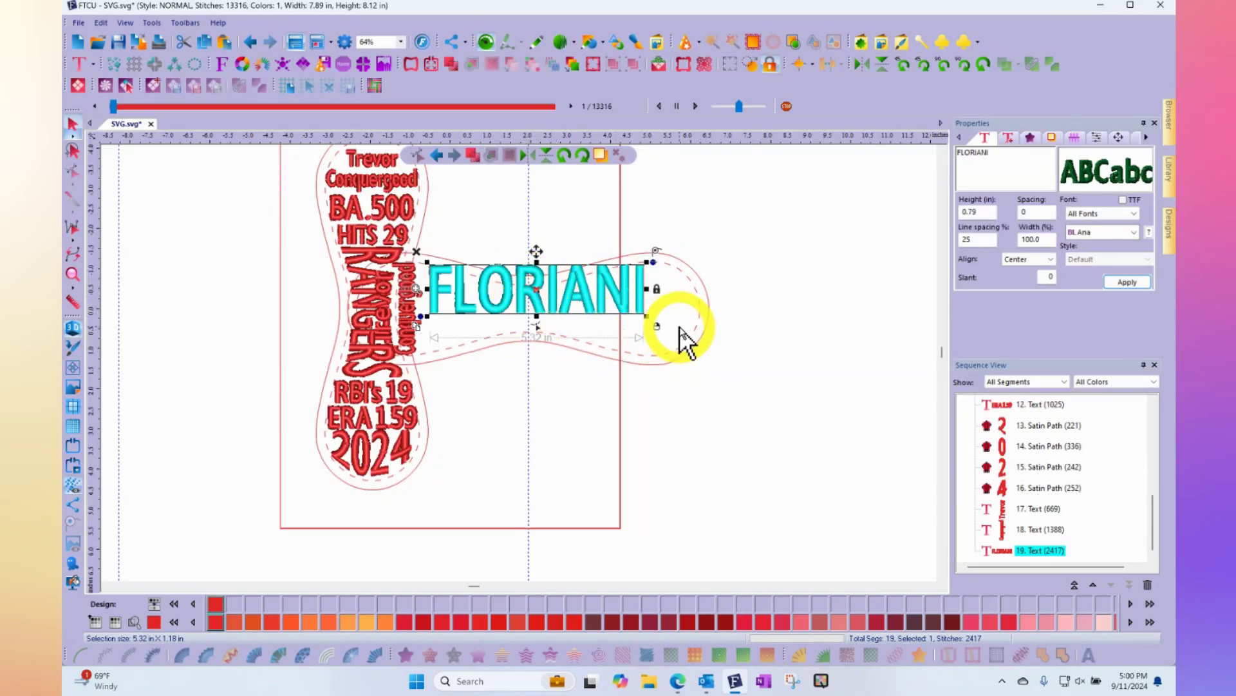
{"action": "left_click_drag", "start_coordinate": [644, 315], "coordinate": [633, 314]}
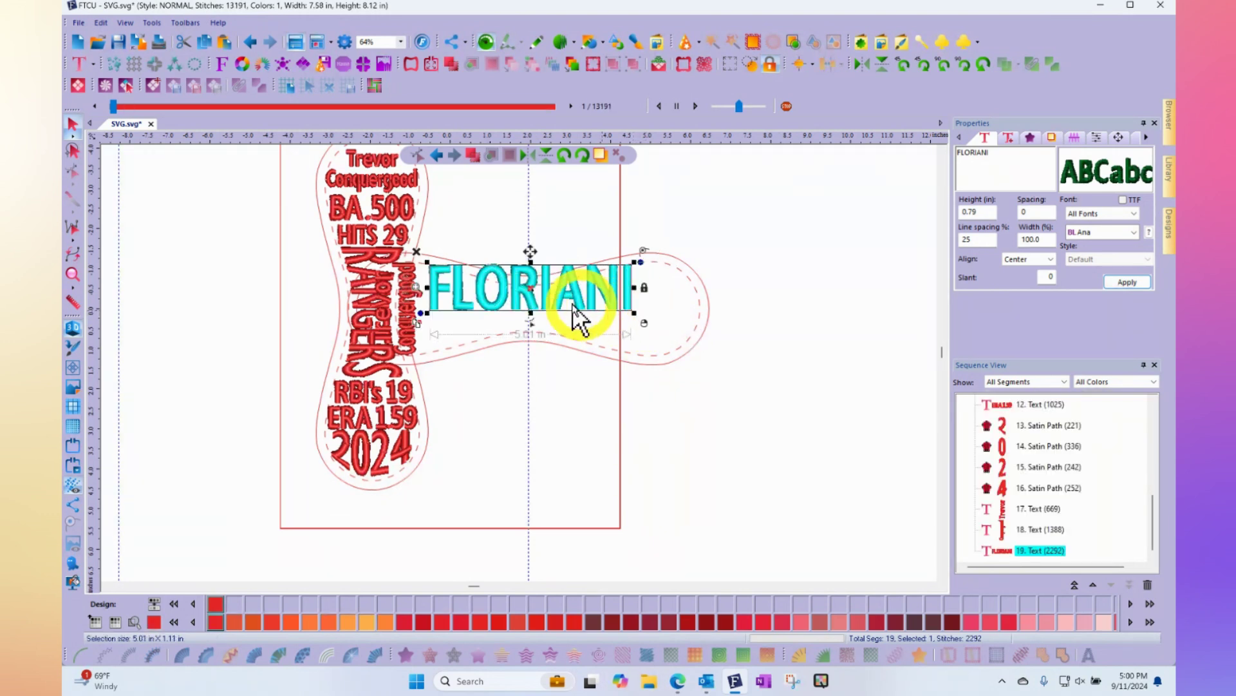
{"action": "left_click_drag", "start_coordinate": [528, 283], "coordinate": [531, 350]}
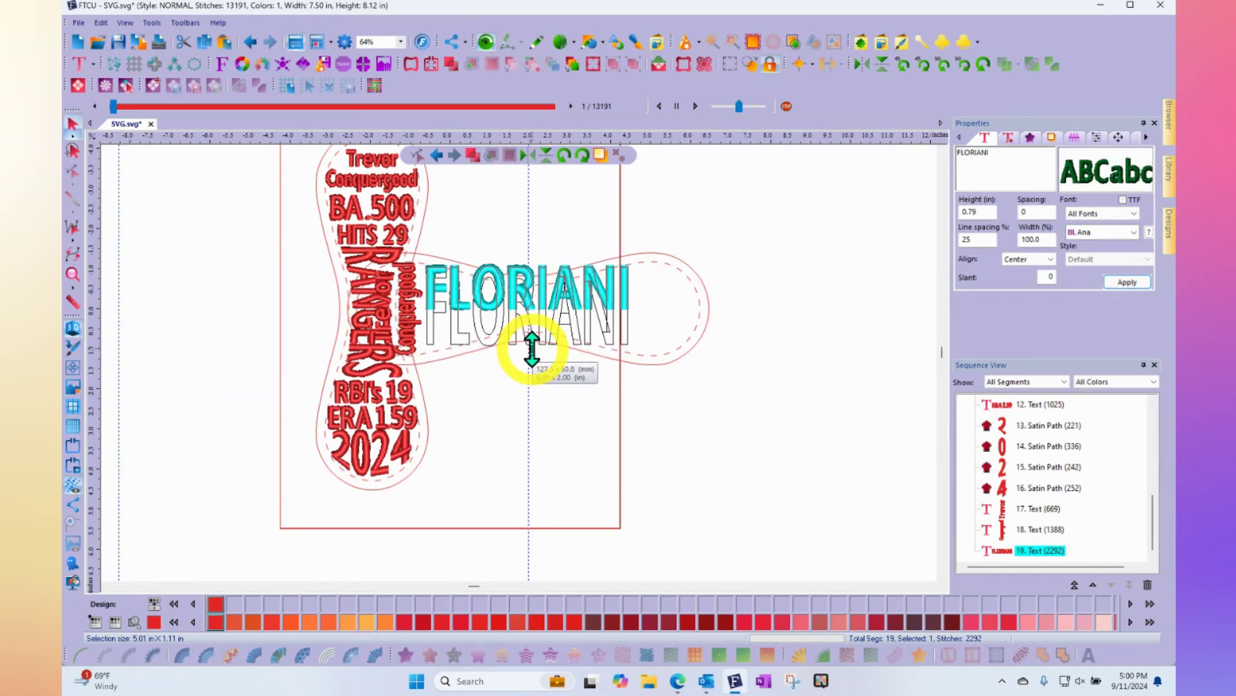
{"action": "left_click_drag", "start_coordinate": [536, 349], "coordinate": [532, 350]}
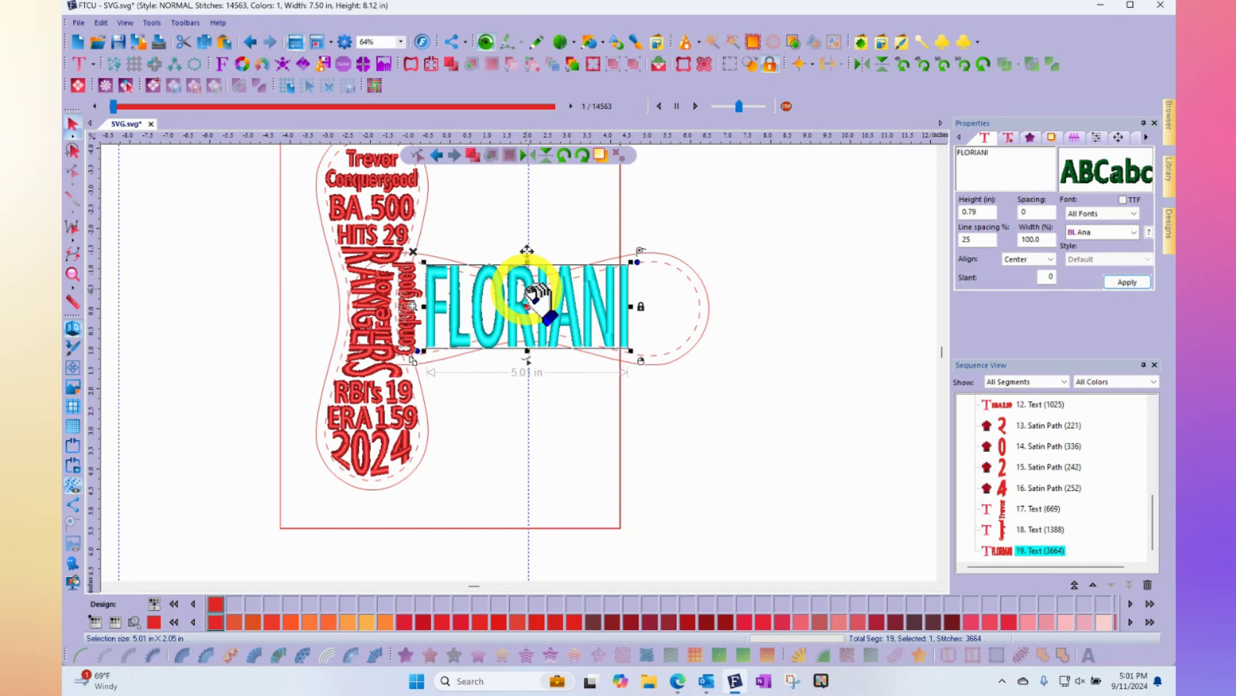
Step: Put FLORIANI into letter-shaping edit mode and tighten its letter spacing slightly
{"action": "right_click", "coordinate": [502, 295]}
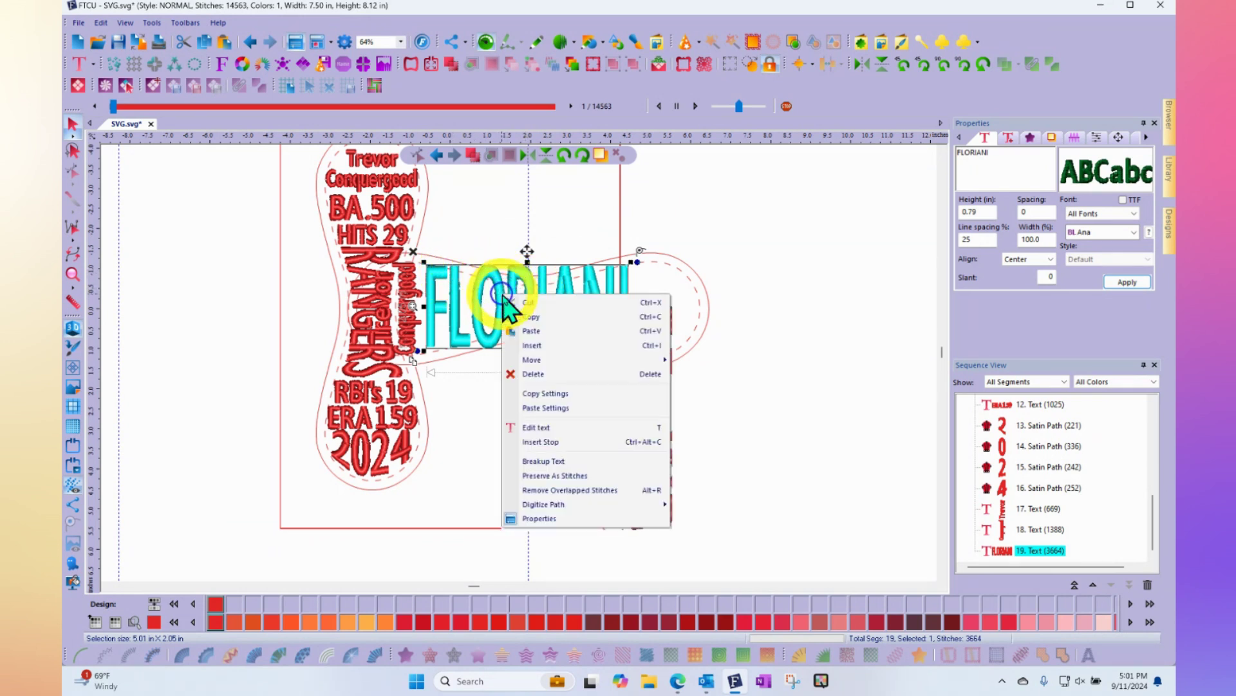
{"action": "left_click", "coordinate": [537, 427]}
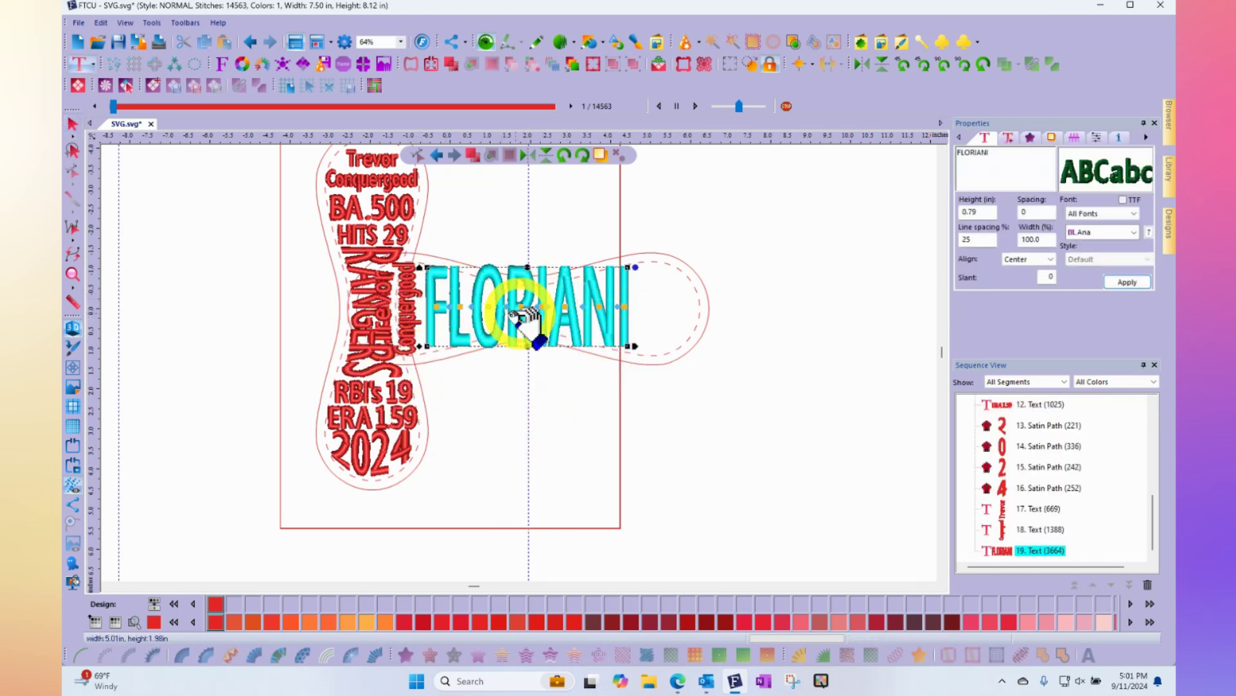
{"action": "scroll", "coordinate": [512, 319], "scroll_direction": "up", "scroll_amount": 2}
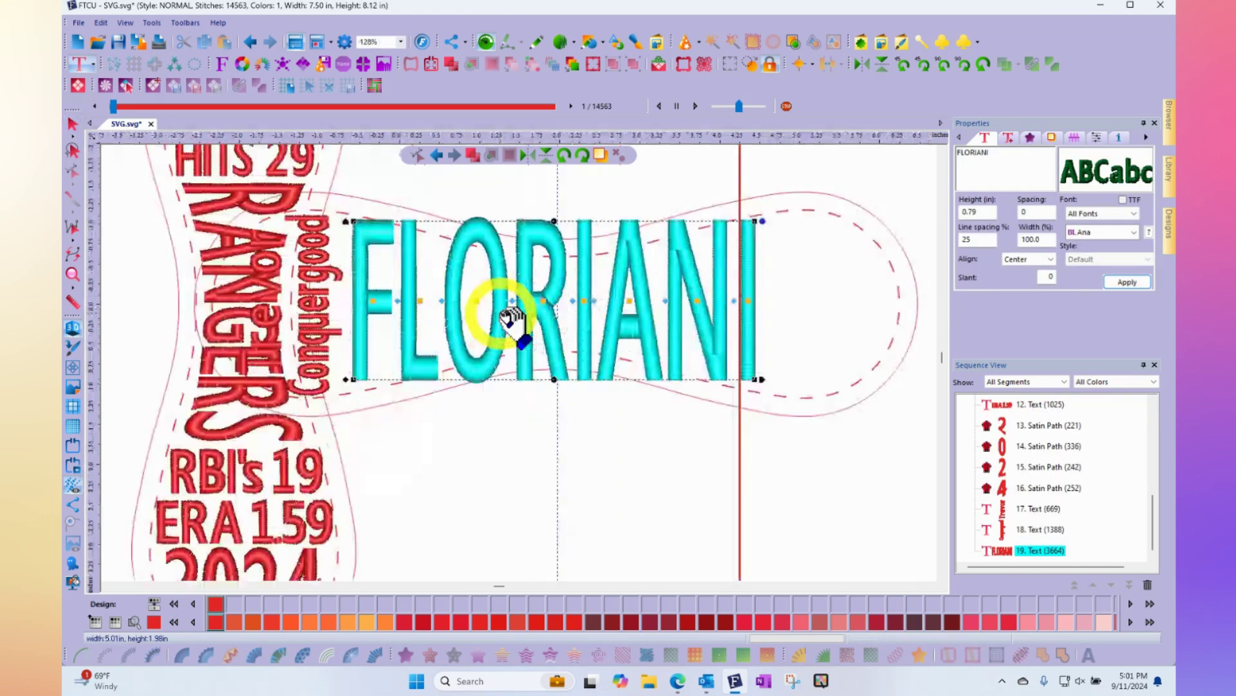
{"action": "left_click", "coordinate": [443, 300]}
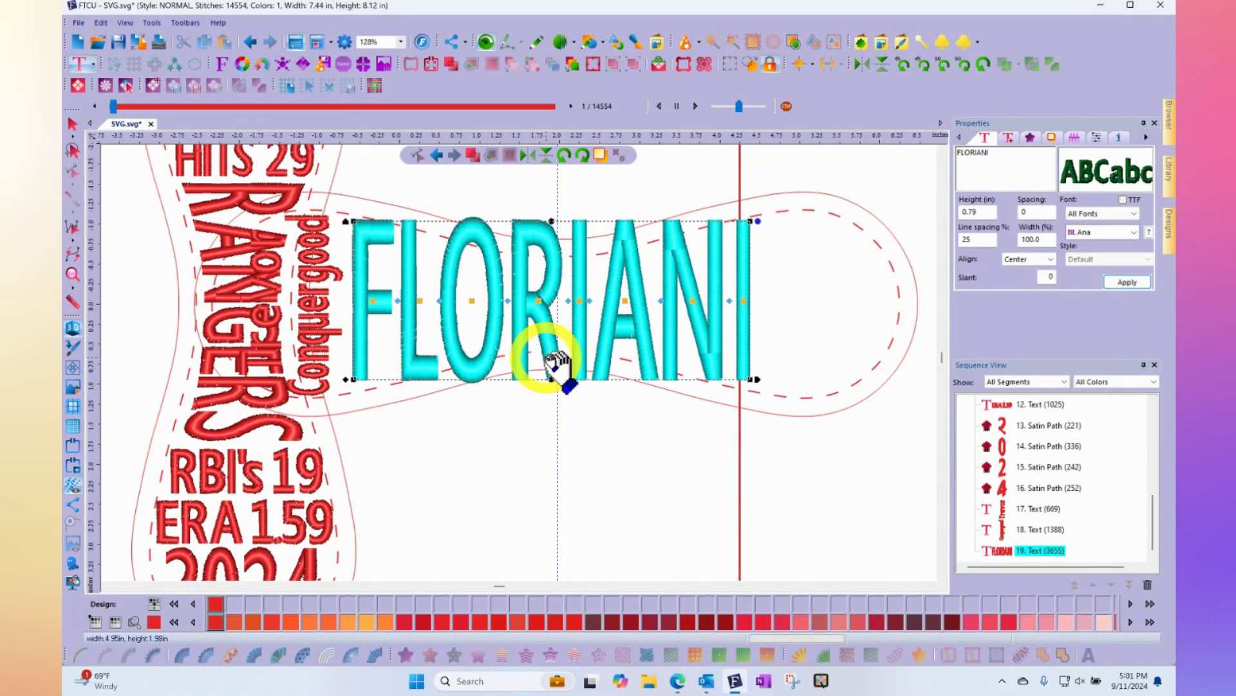
{"action": "left_click", "coordinate": [546, 297]}
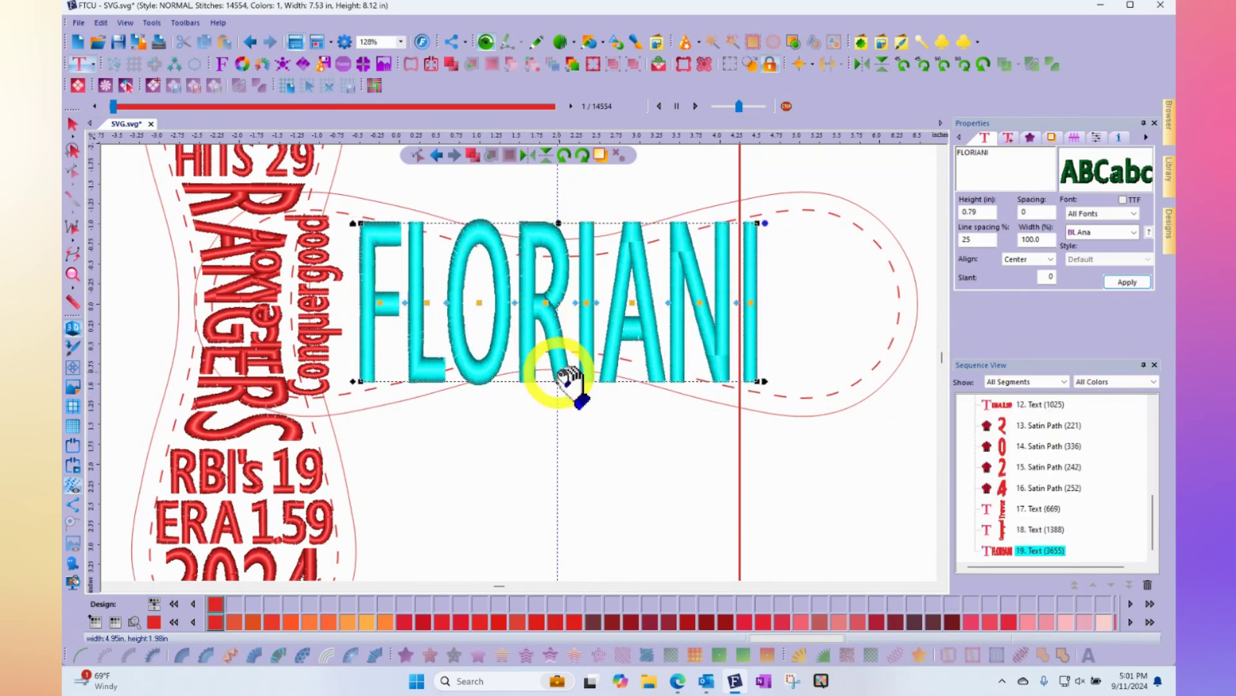
Step: Bow FLORIANI's bottom edge up and top edge down, nudge the right corners, and finish shaping
{"action": "left_click_drag", "start_coordinate": [559, 380], "coordinate": [560, 344]}
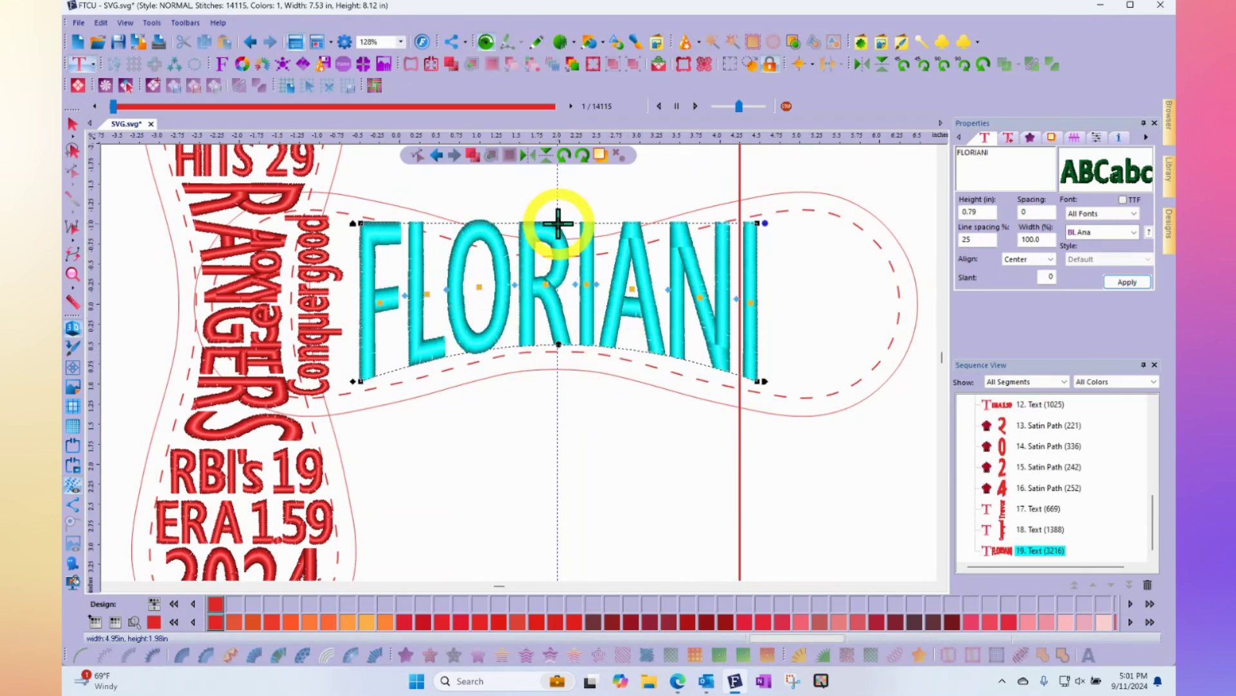
{"action": "left_click_drag", "start_coordinate": [559, 222], "coordinate": [560, 262]}
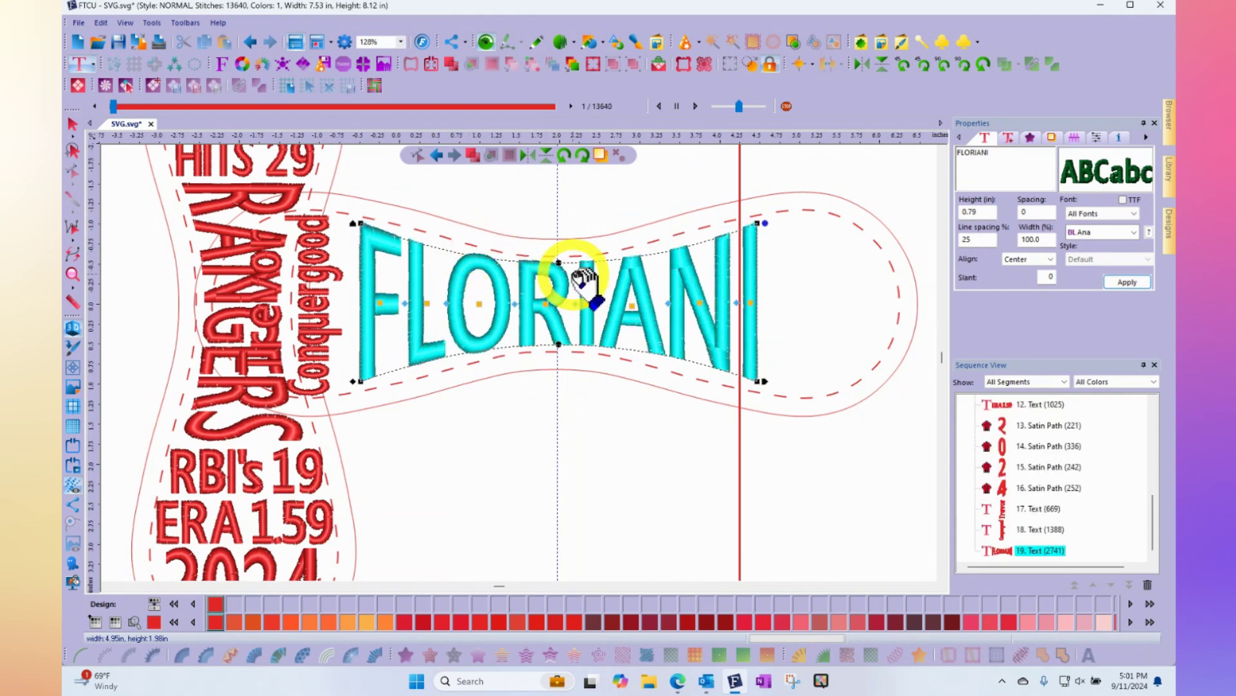
{"action": "left_click_drag", "start_coordinate": [757, 222], "coordinate": [757, 219]}
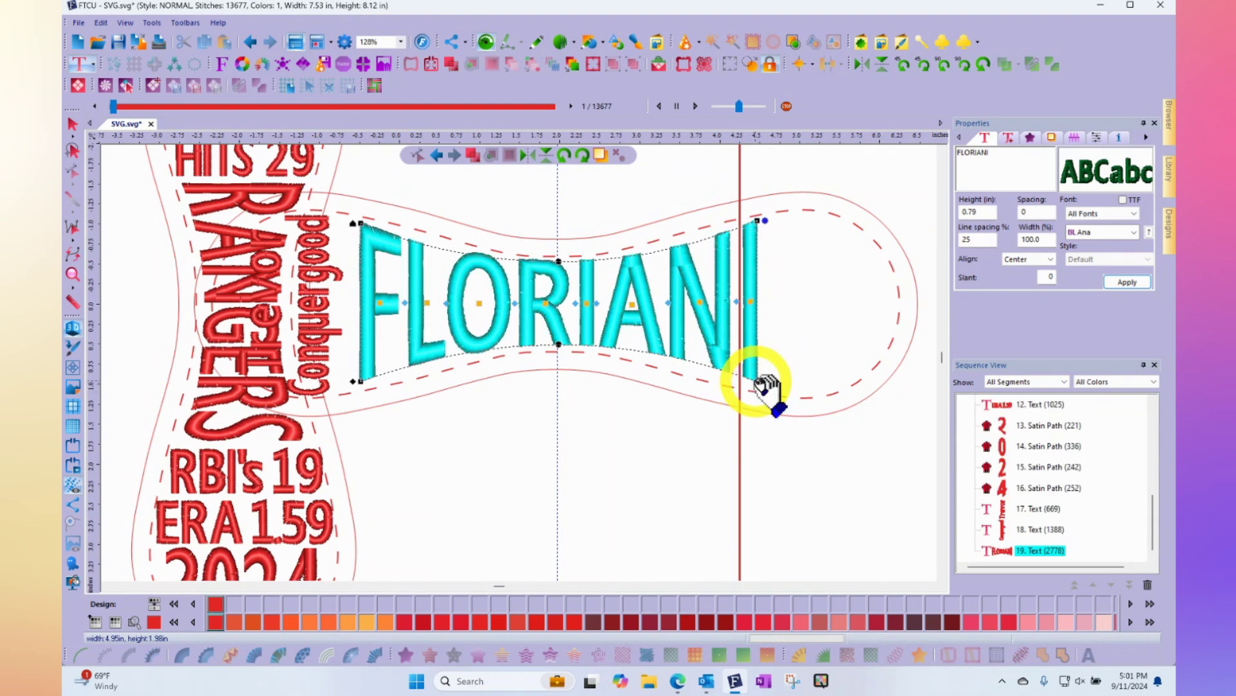
{"action": "left_click_drag", "start_coordinate": [756, 382], "coordinate": [756, 384]}
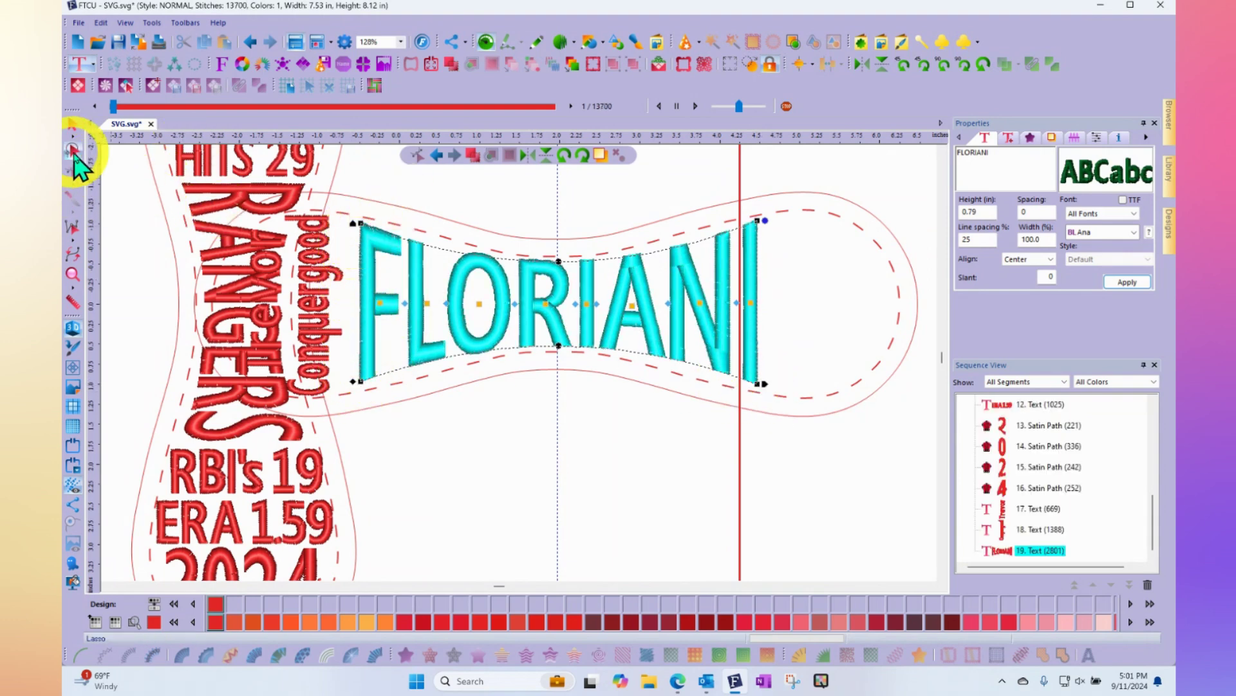
{"action": "left_click", "coordinate": [73, 125]}
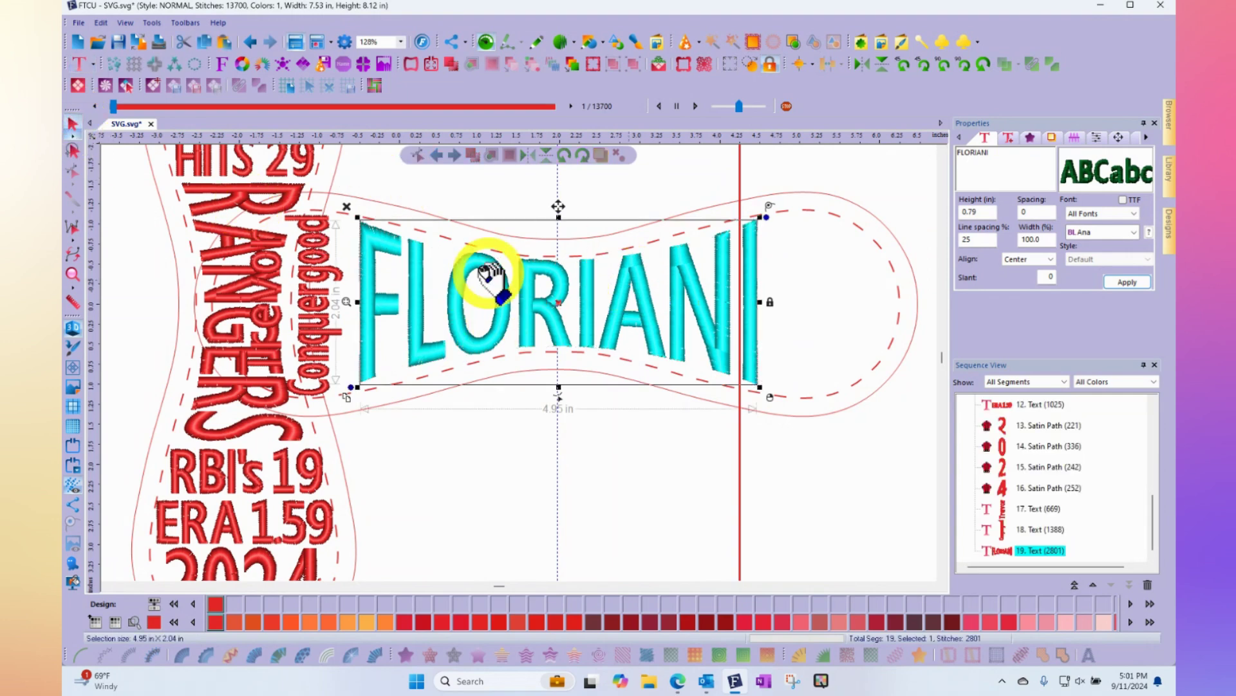
{"action": "scroll", "coordinate": [491, 283], "scroll_direction": "down", "scroll_amount": 2}
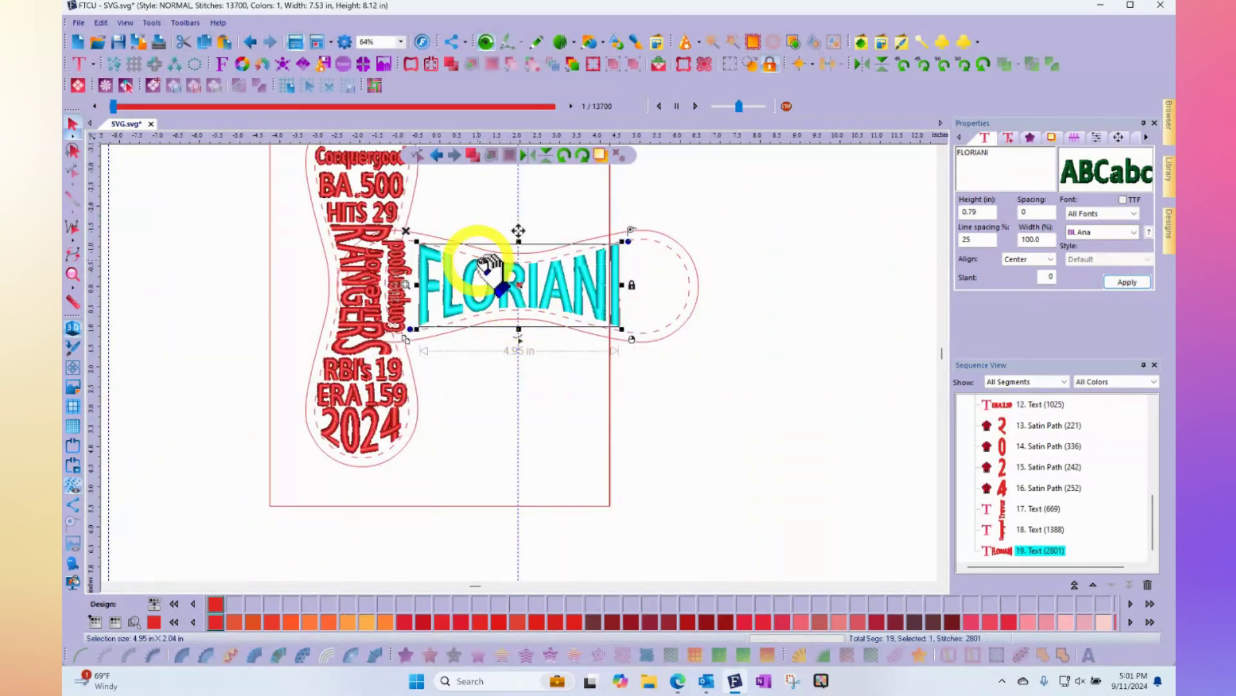
{"action": "left_click", "coordinate": [565, 431]}
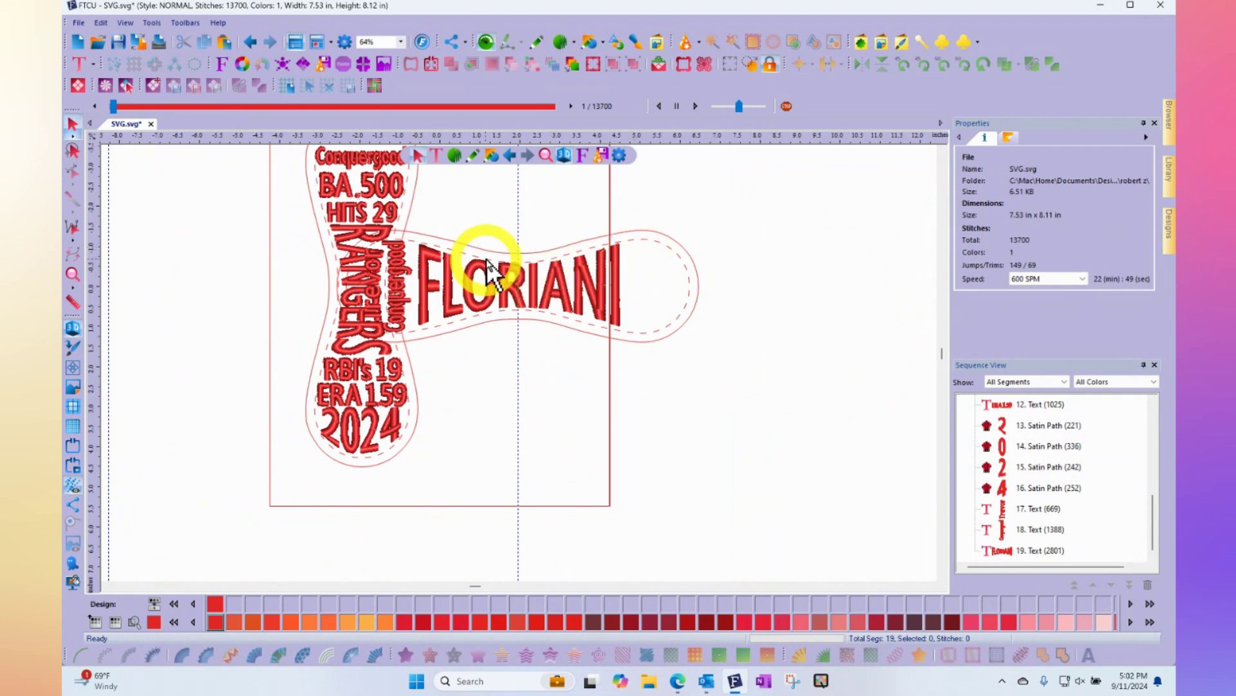
{"action": "scroll", "coordinate": [488, 259], "scroll_direction": "up", "scroll_amount": 3}
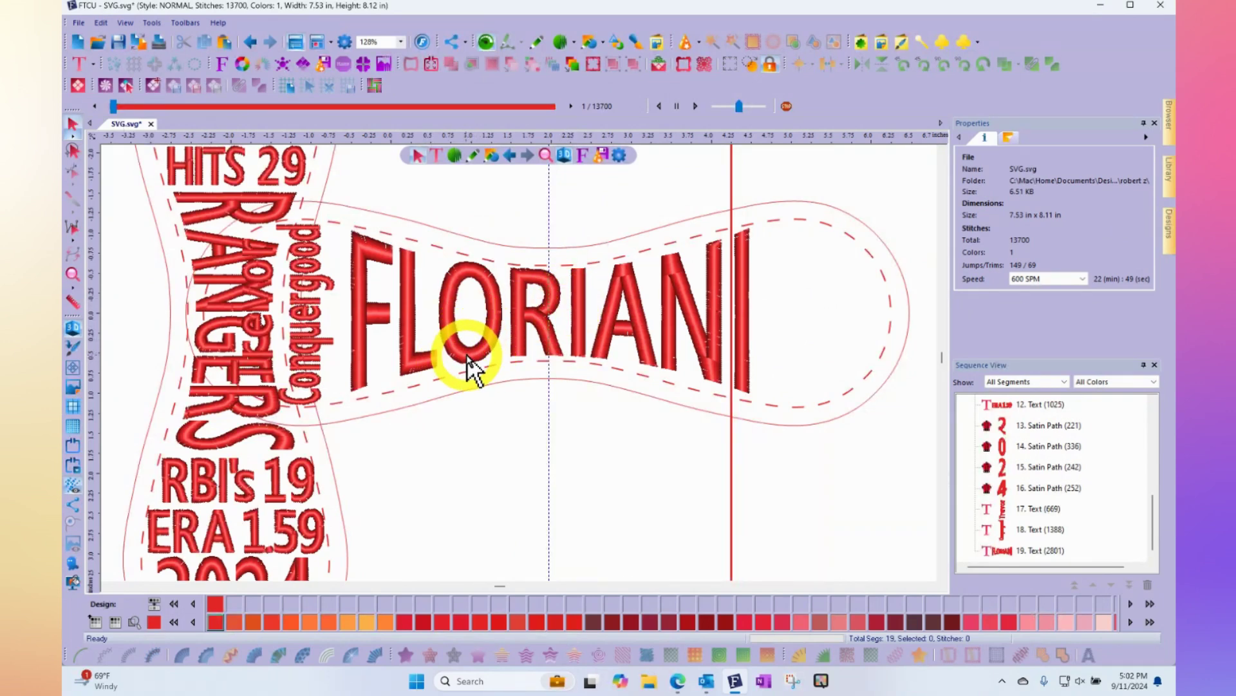
Step: Break the FLORIANI text into separate letter shapes with Breakup Text
{"action": "left_click", "coordinate": [498, 301]}
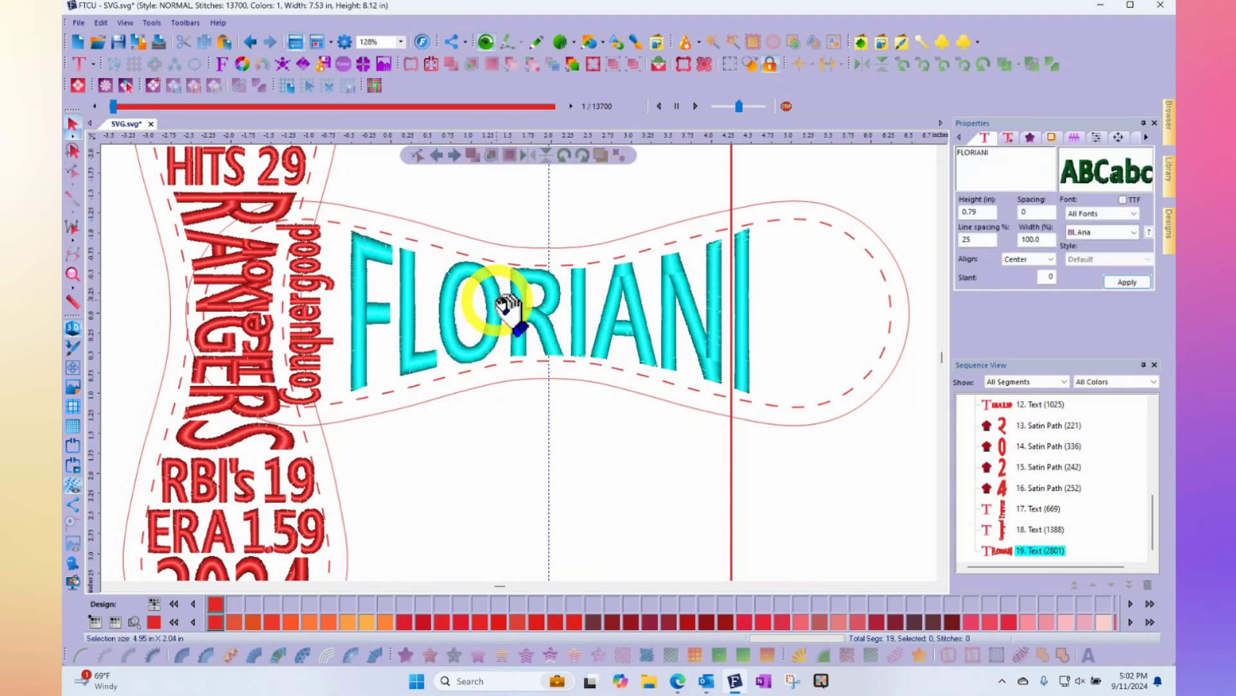
{"action": "right_click", "coordinate": [501, 304]}
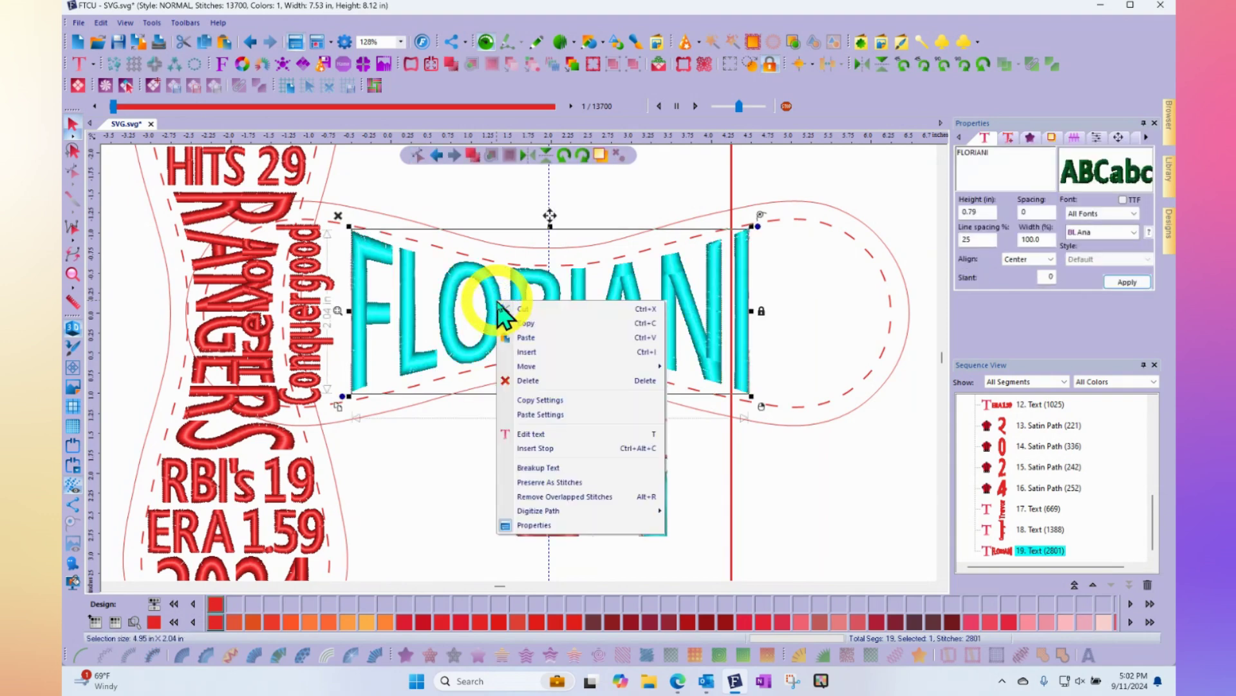
{"action": "left_click", "coordinate": [541, 468]}
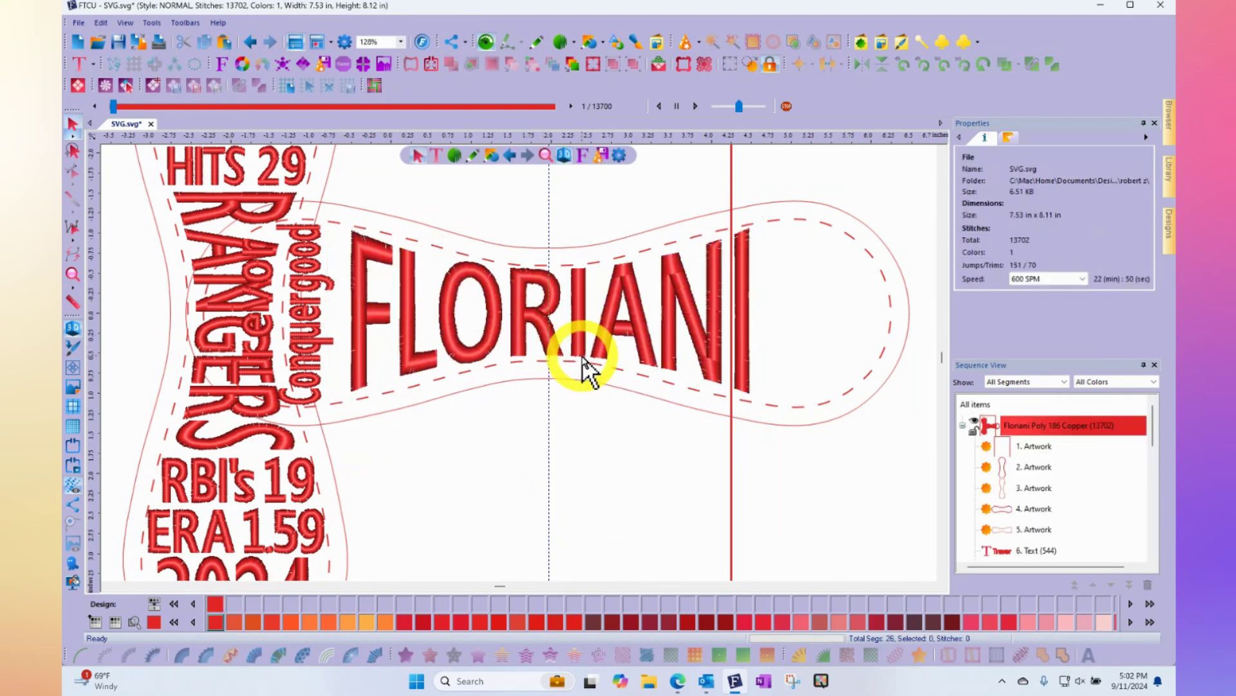
Step: Pick the O (21. Satin Path) and stretch its top and bottom edges taller
{"action": "scroll", "coordinate": [1046, 506], "scroll_direction": "down", "scroll_amount": 6}
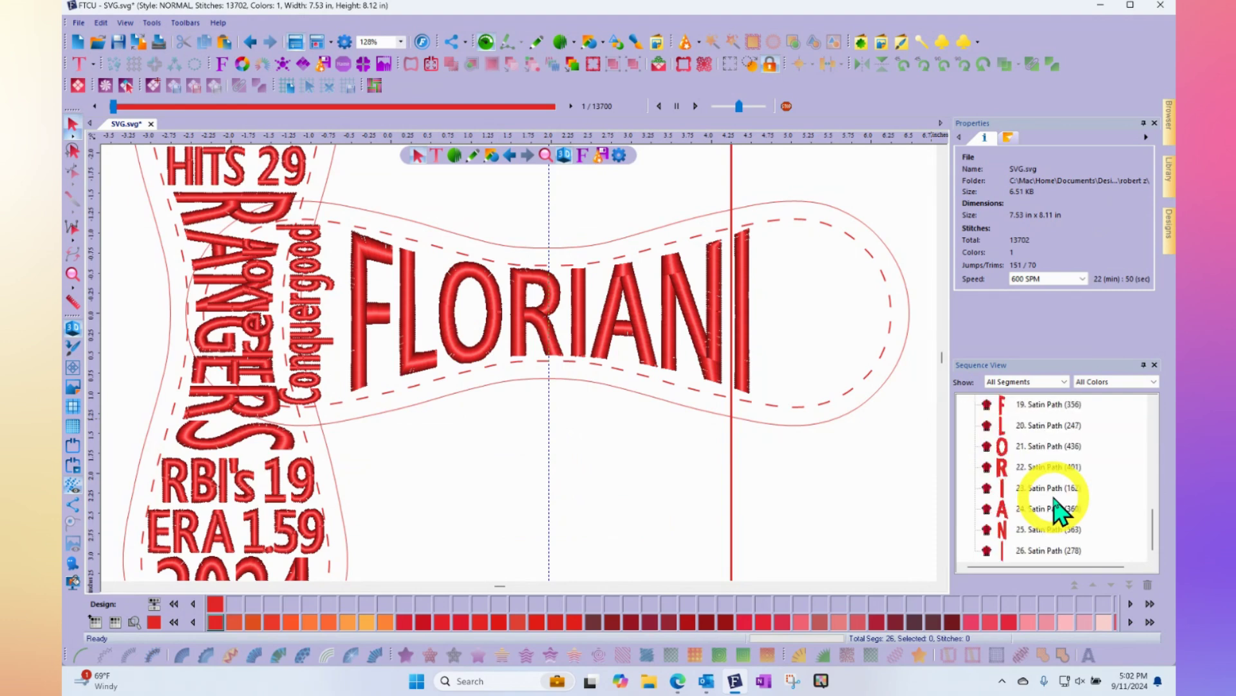
{"action": "left_click", "coordinate": [1013, 447]}
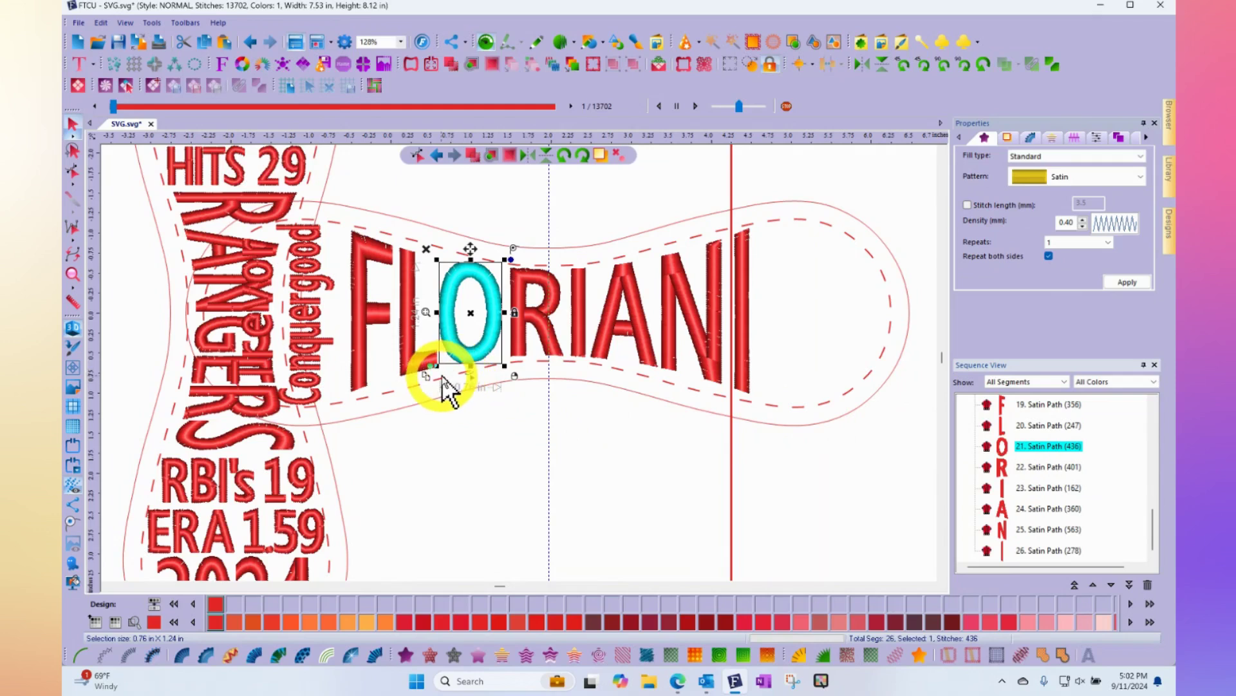
{"action": "left_click_drag", "start_coordinate": [471, 369], "coordinate": [475, 372]}
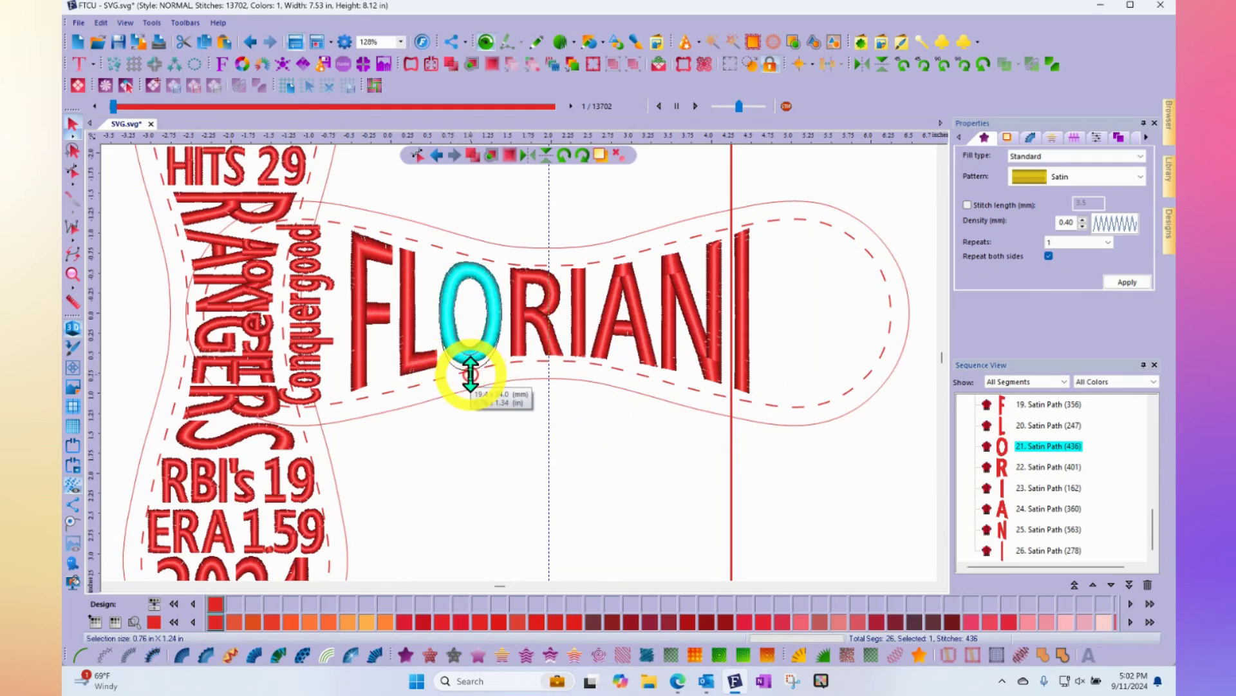
{"action": "left_click_drag", "start_coordinate": [466, 287], "coordinate": [473, 256]}
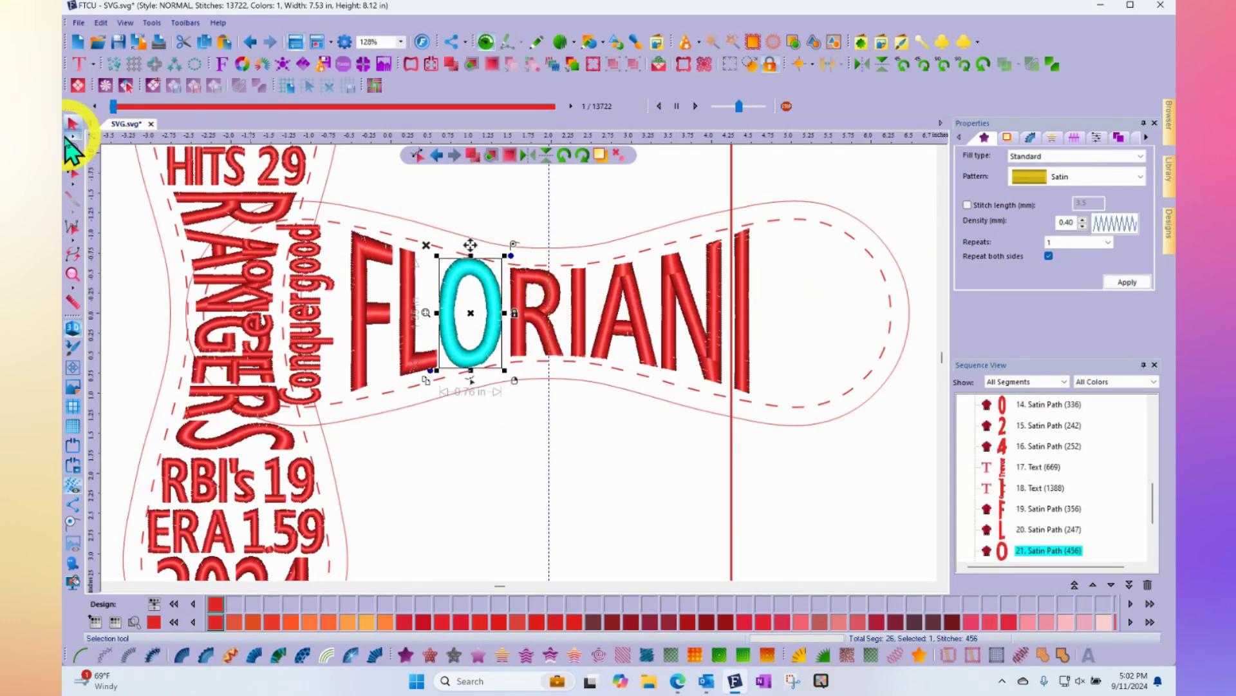
{"action": "left_click", "coordinate": [560, 473]}
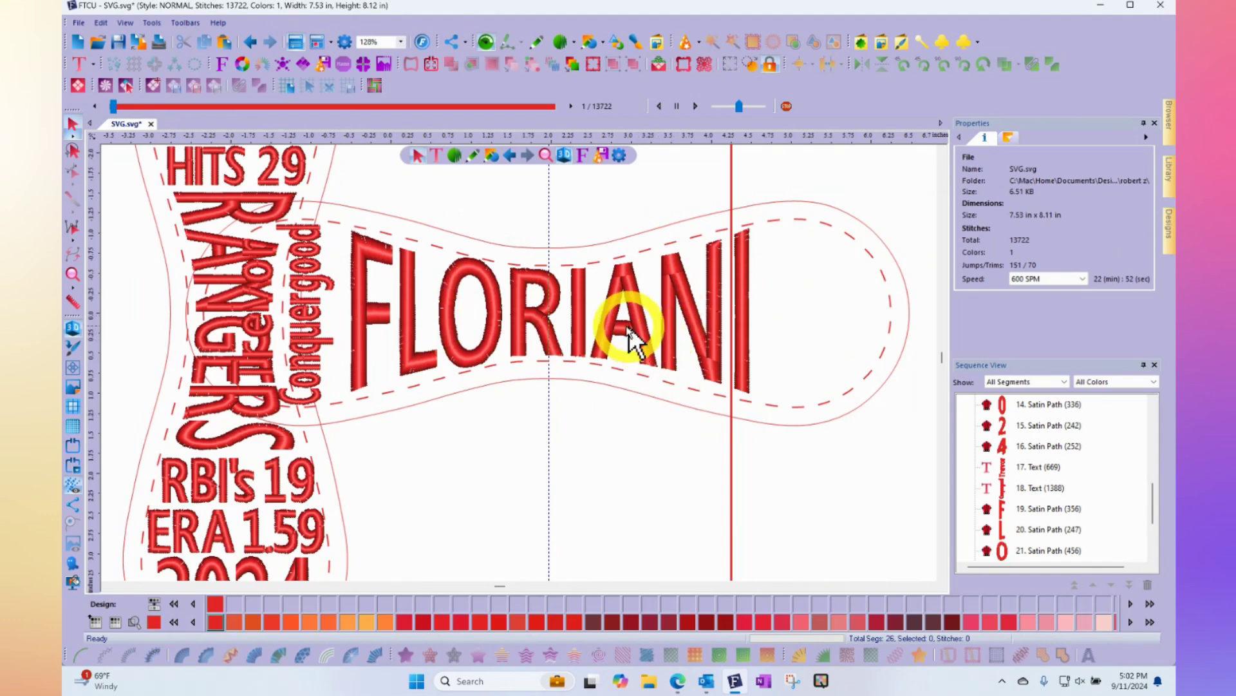
{"action": "scroll", "coordinate": [596, 319], "scroll_direction": "down", "scroll_amount": 2}
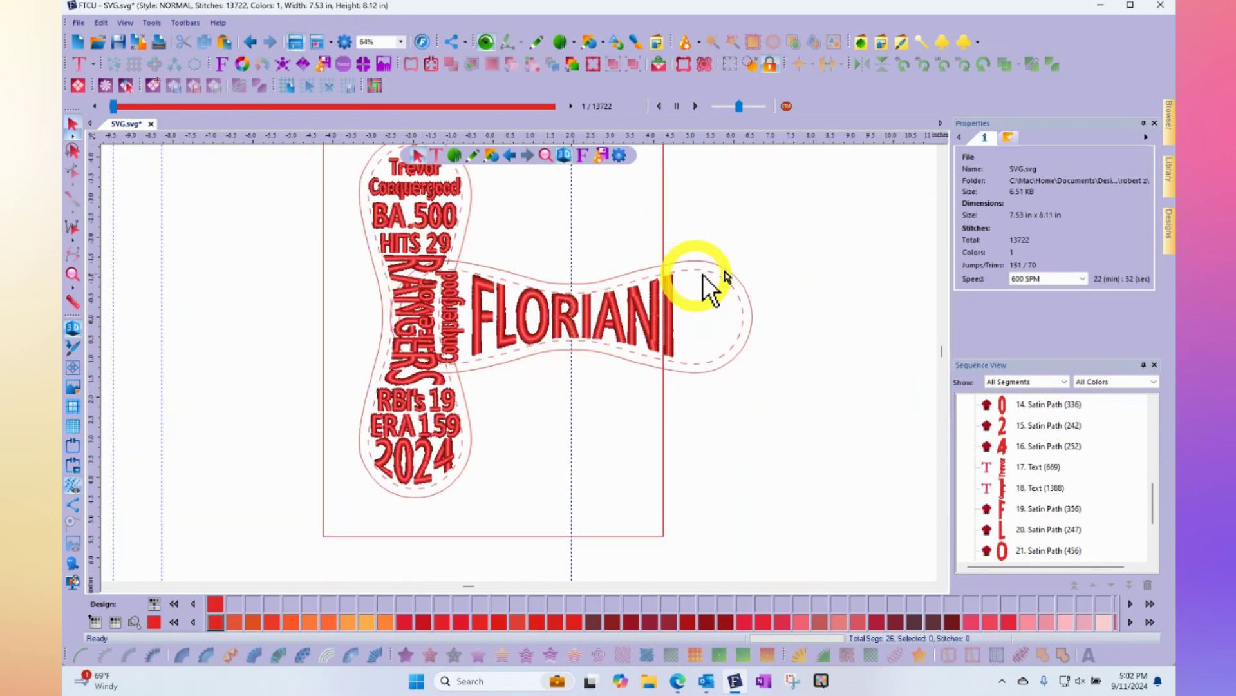
Step: Rotate the FLORIANI panel and name lines 90° clockwise, making it 6.11 × 8.12 in
{"action": "left_click_drag", "start_coordinate": [801, 243], "coordinate": [389, 396]}
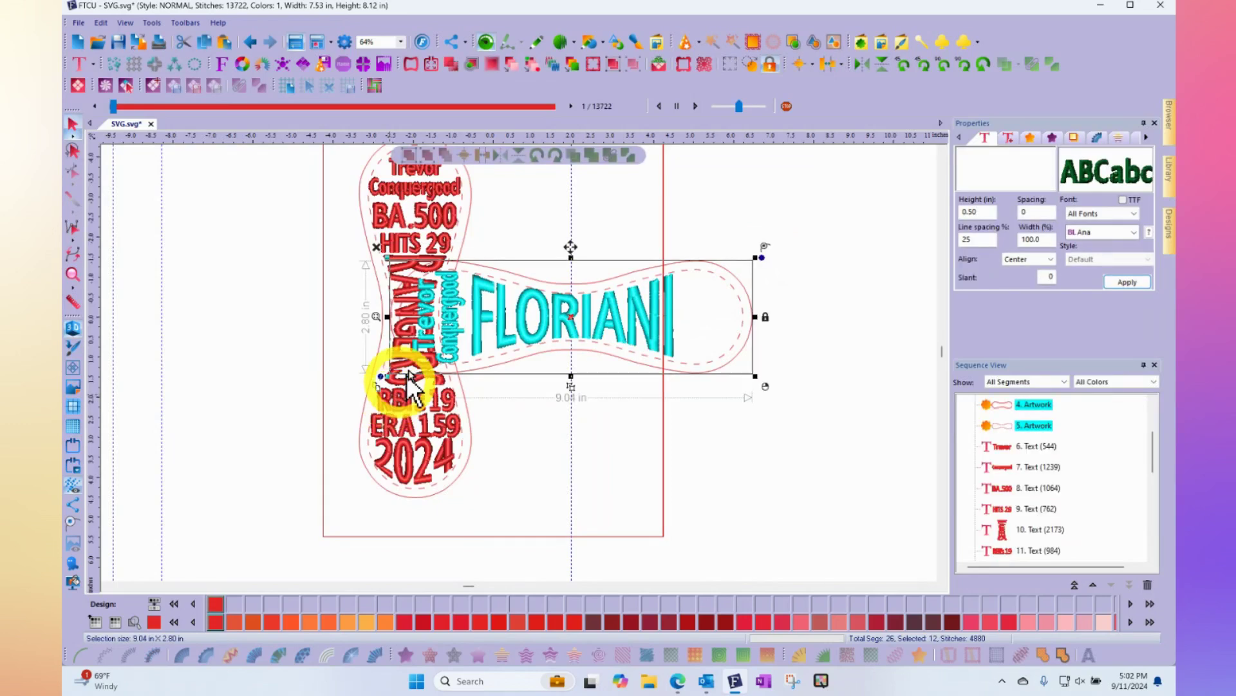
{"action": "left_click", "coordinate": [964, 64]}
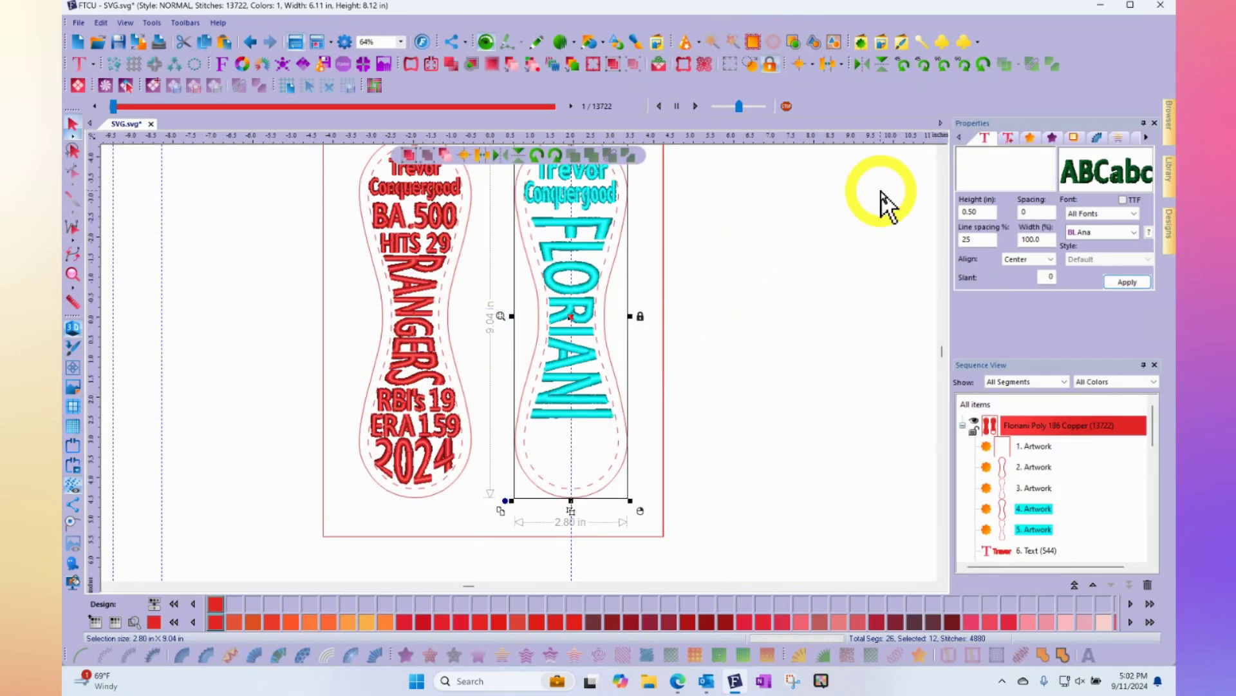
{"action": "scroll", "coordinate": [897, 172], "scroll_direction": "up", "scroll_amount": 1}
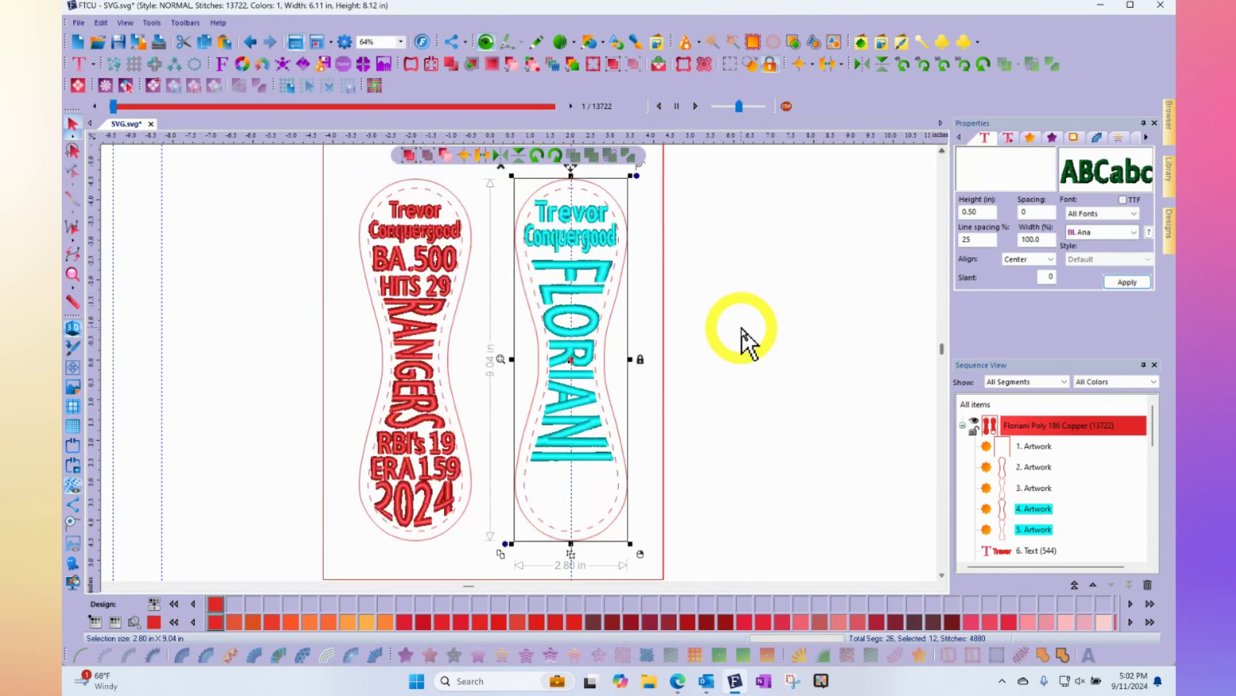
{"action": "left_click", "coordinate": [741, 340]}
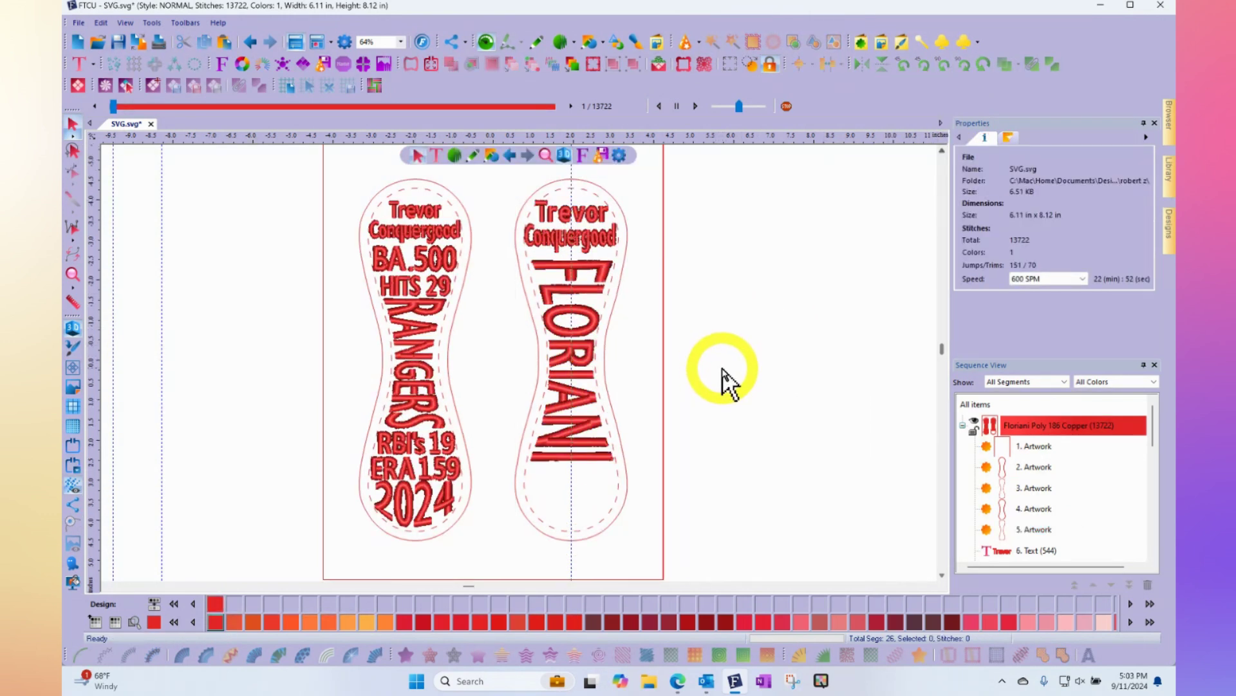